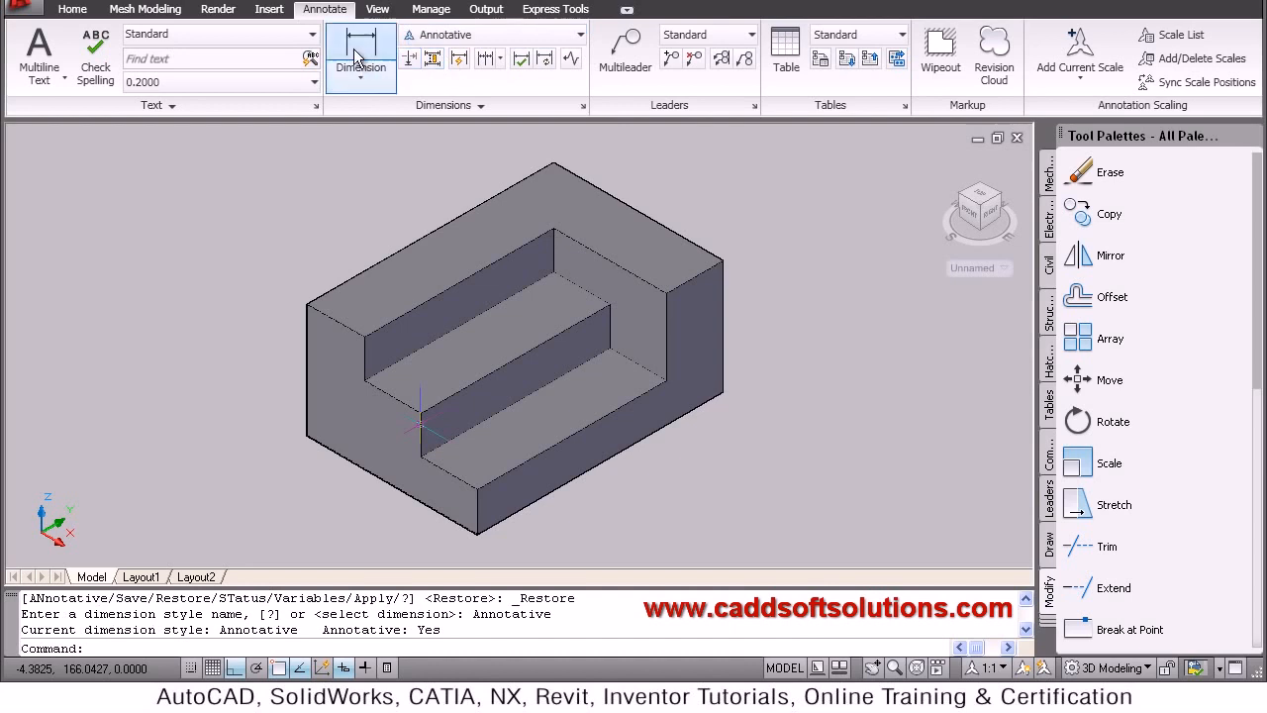
# Add a linear dimension along the bottom edge of the block's stepped end face, placed just outside the model
pyautogui.click(317, 445)
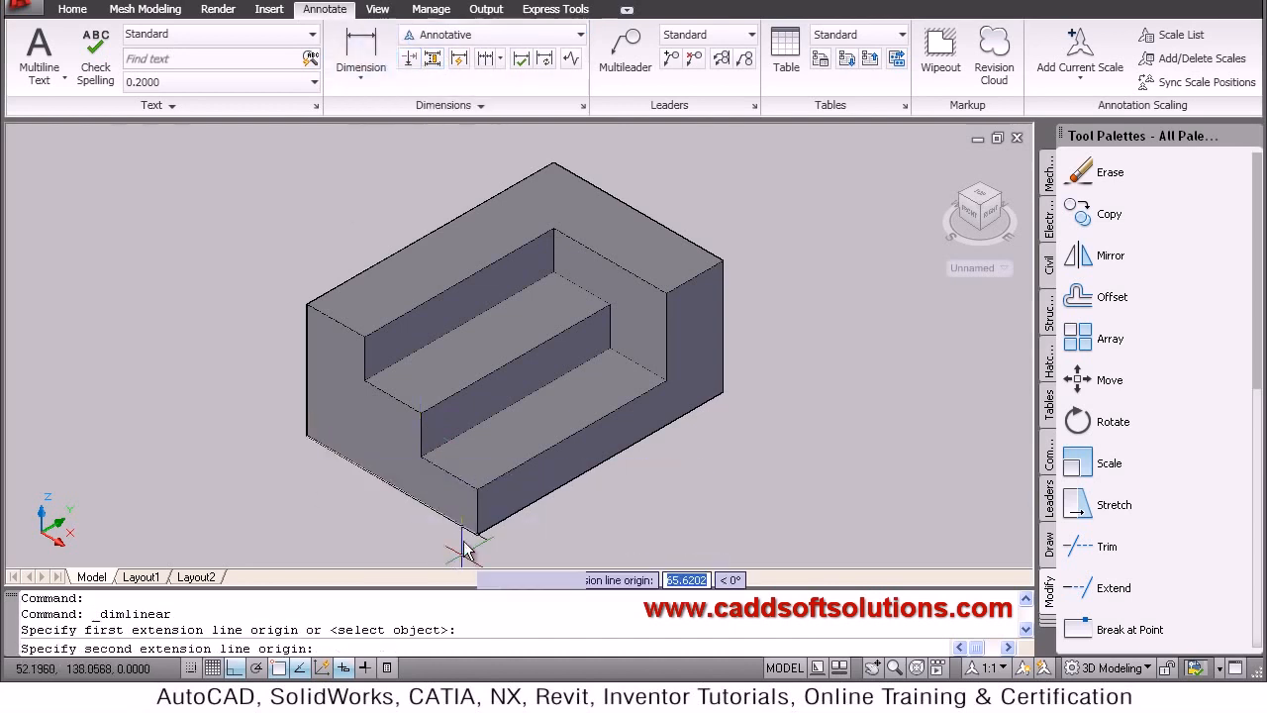
pyautogui.click(476, 535)
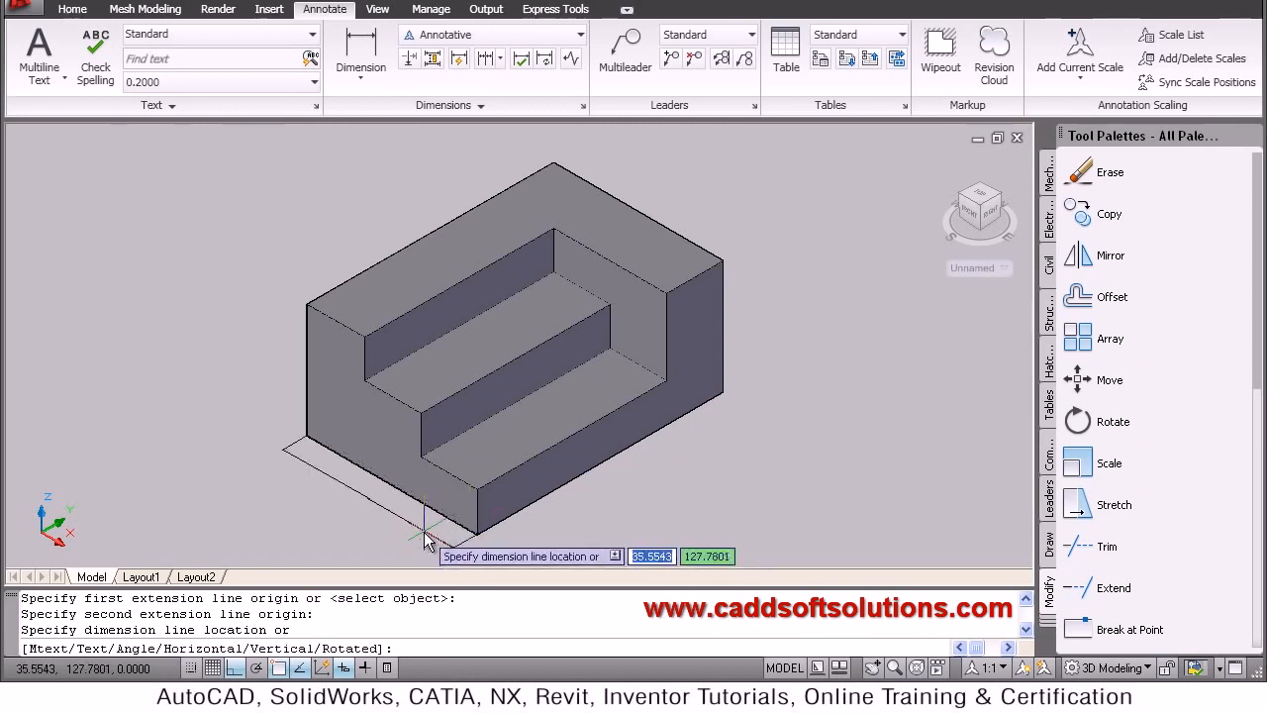
pyautogui.click(453, 540)
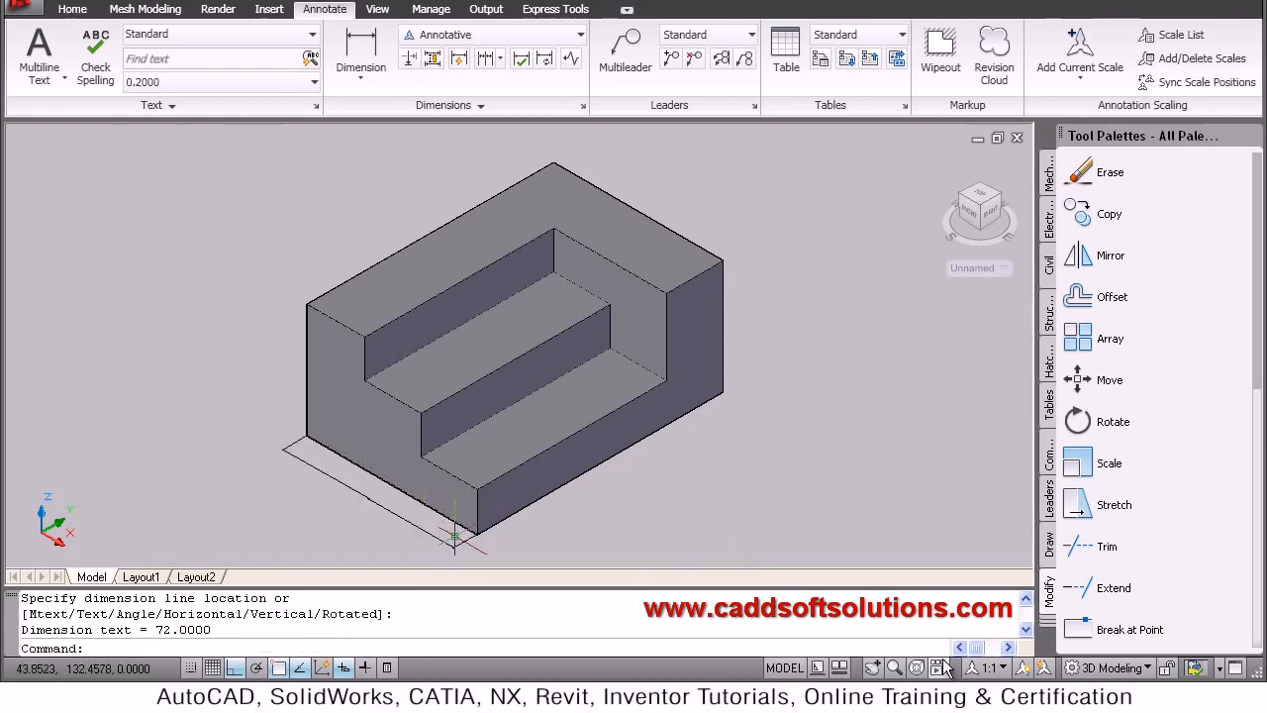
# Try annotation scales of 1:5 and 1:10 on the new dimension
pyautogui.click(1001, 671)
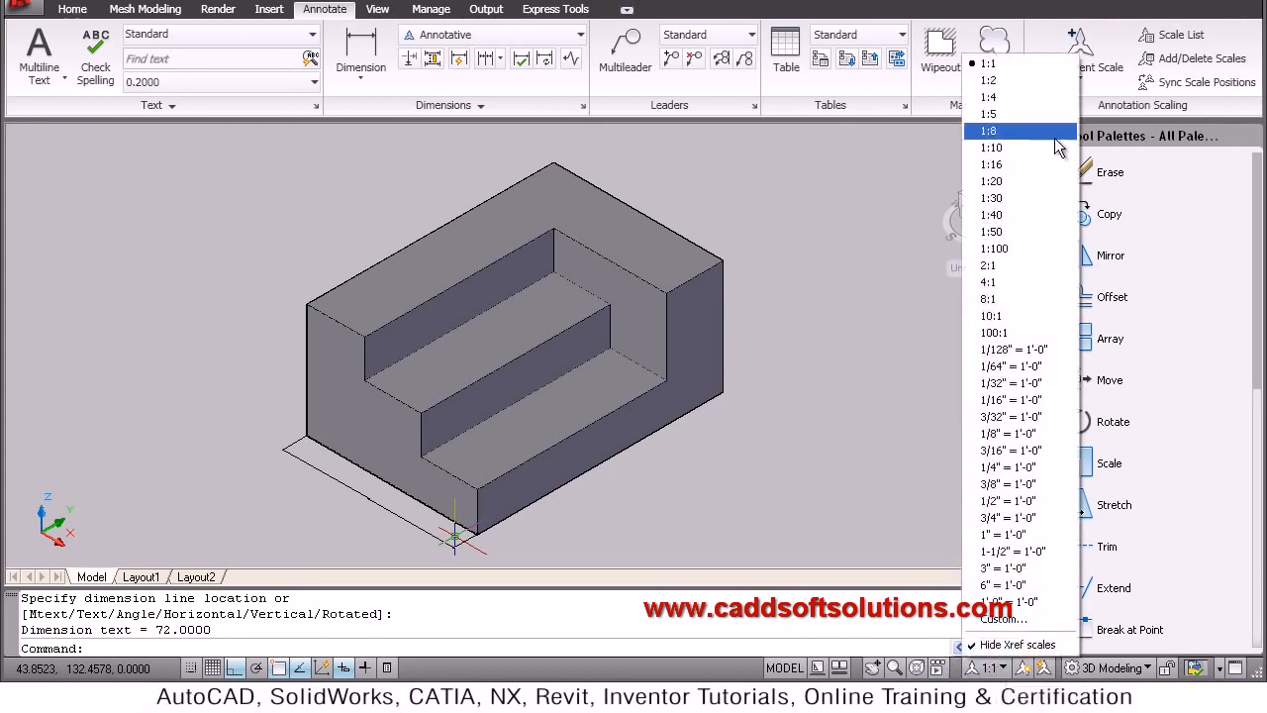
pyautogui.click(1026, 116)
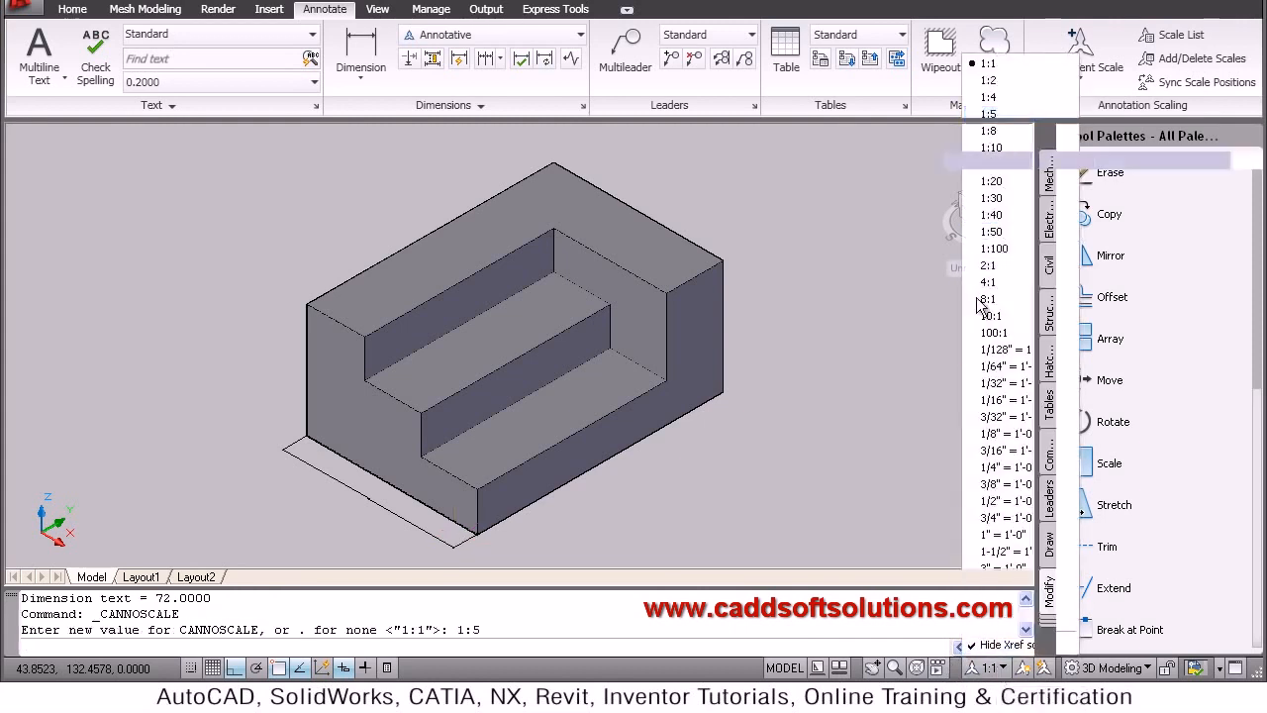
pyautogui.click(998, 668)
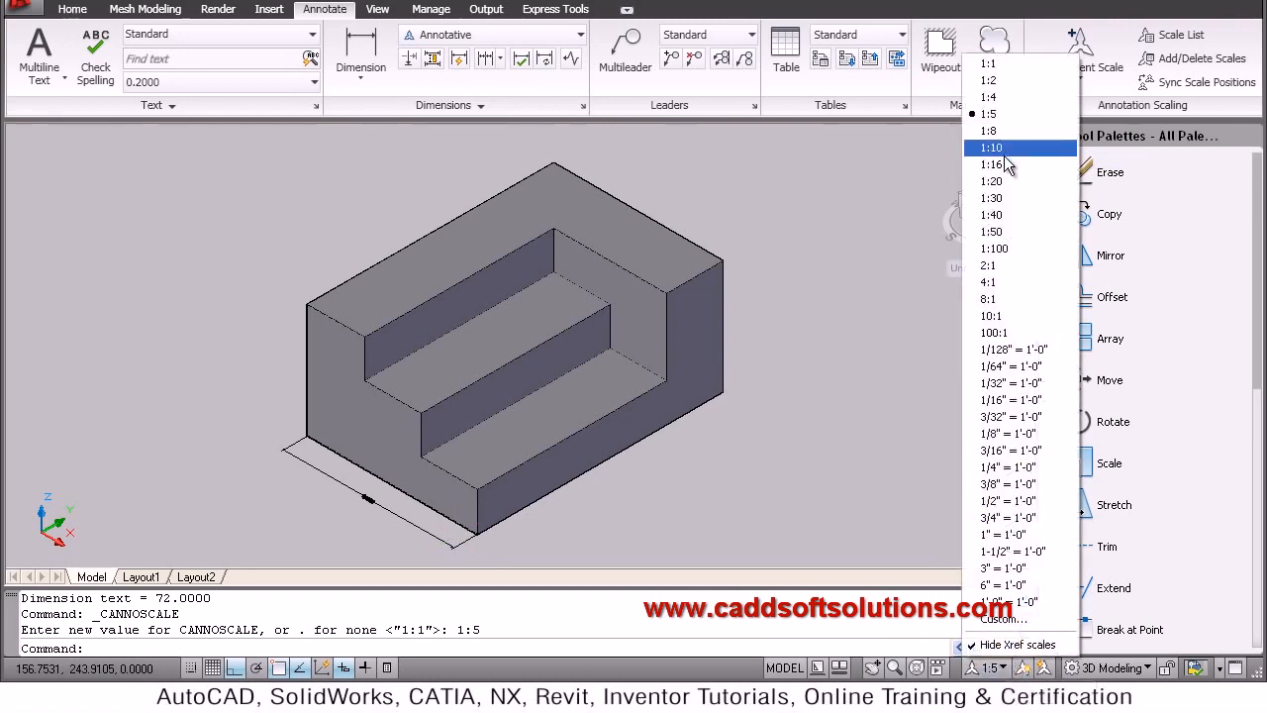
pyautogui.click(1002, 151)
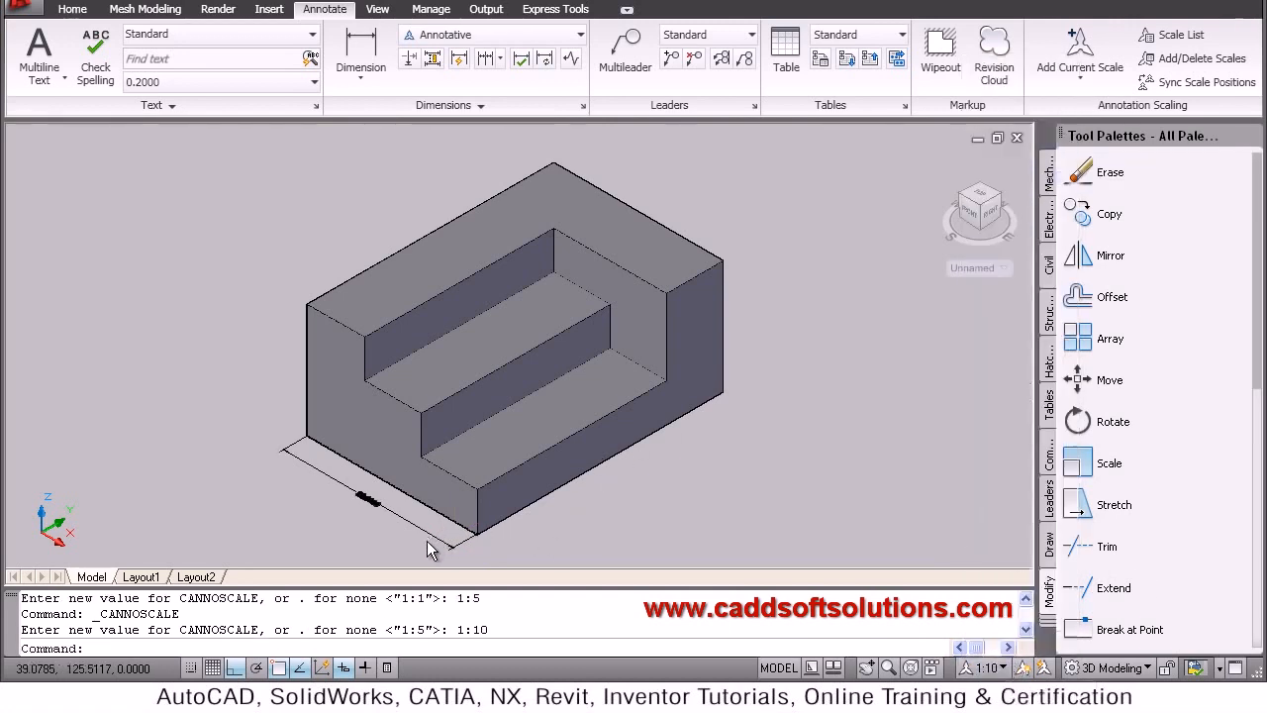
pyautogui.scroll(5, 445, 540)
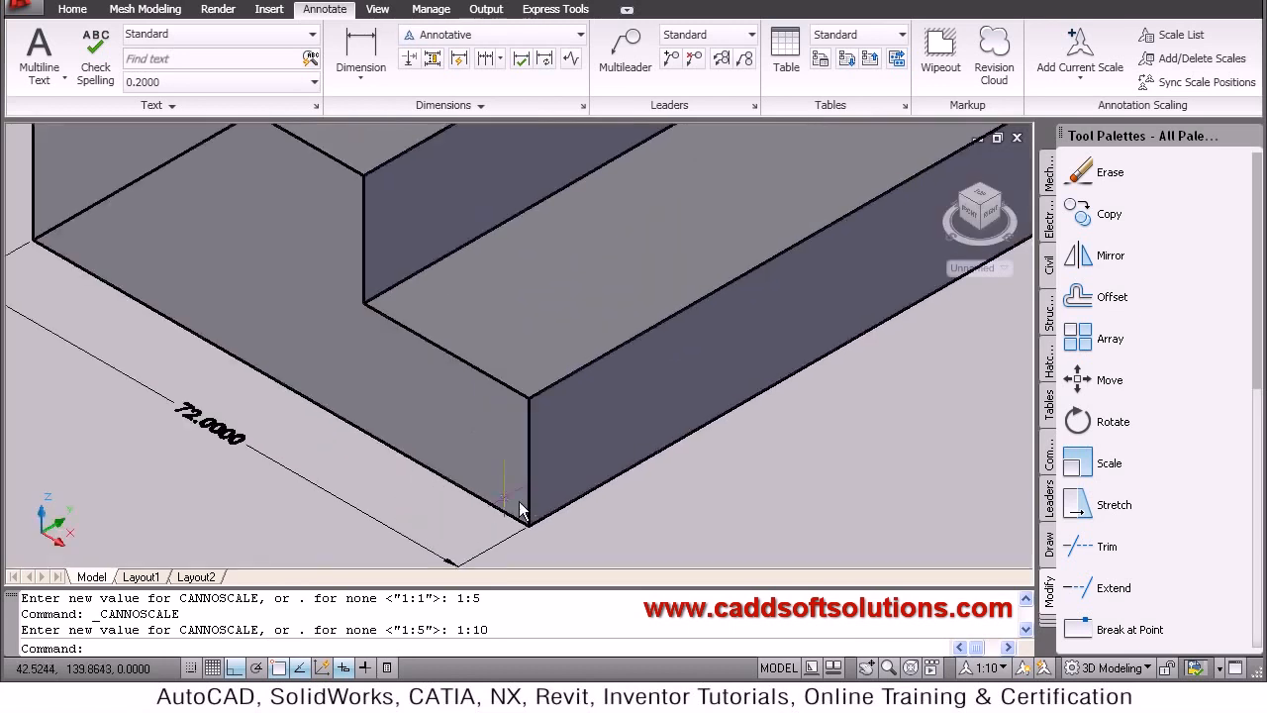
# Set the annotation scale to 1:16 to enlarge the dimension's text and arrows
pyautogui.click(1002, 668)
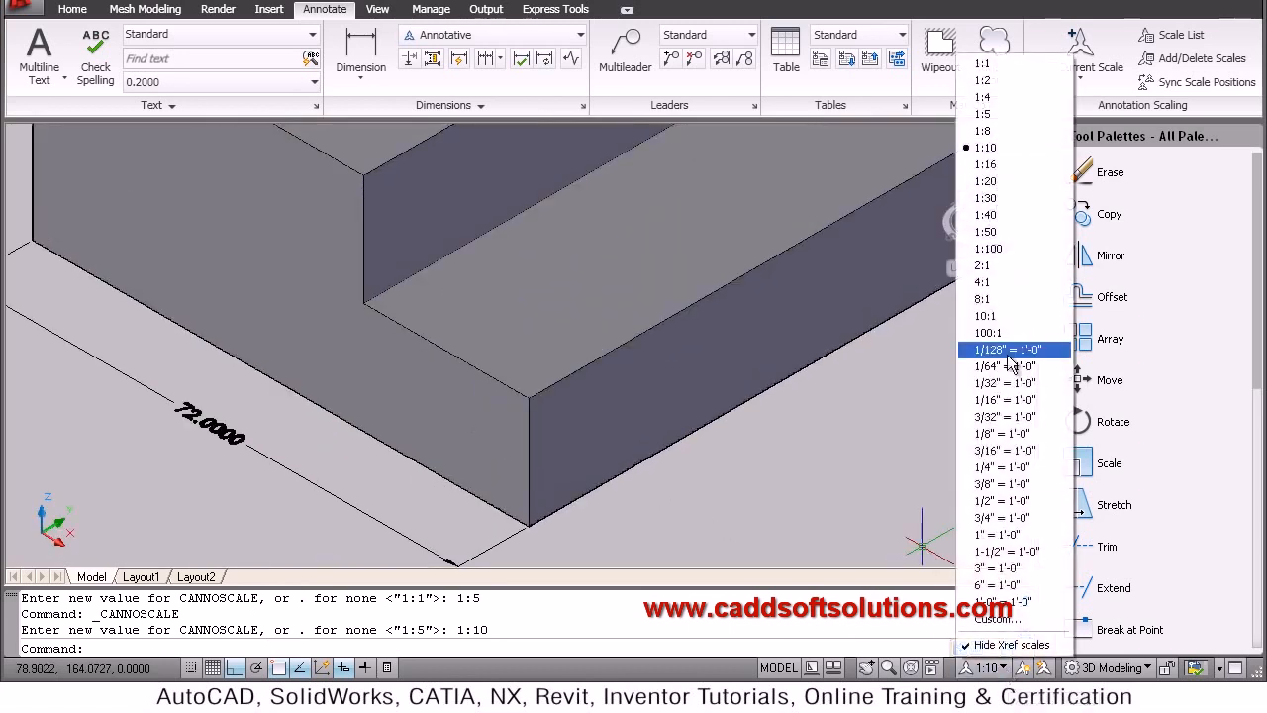
pyautogui.click(1014, 166)
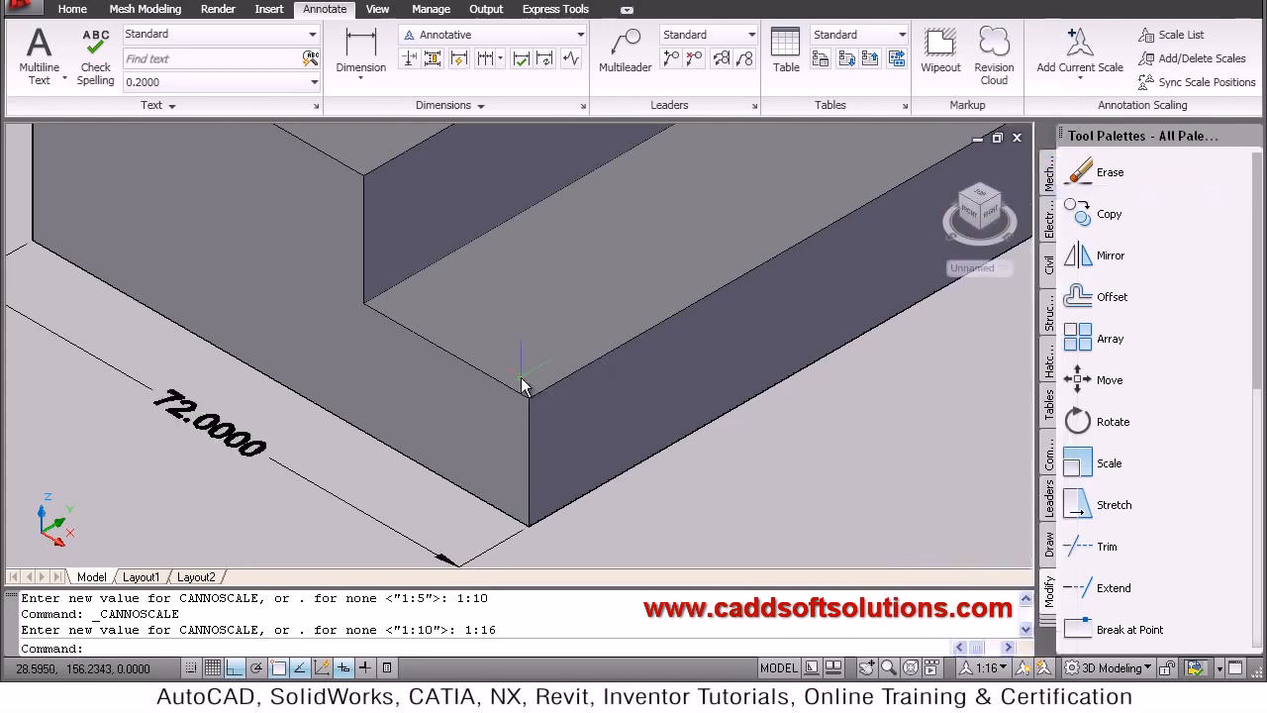
pyautogui.scroll(-2, 516, 381)
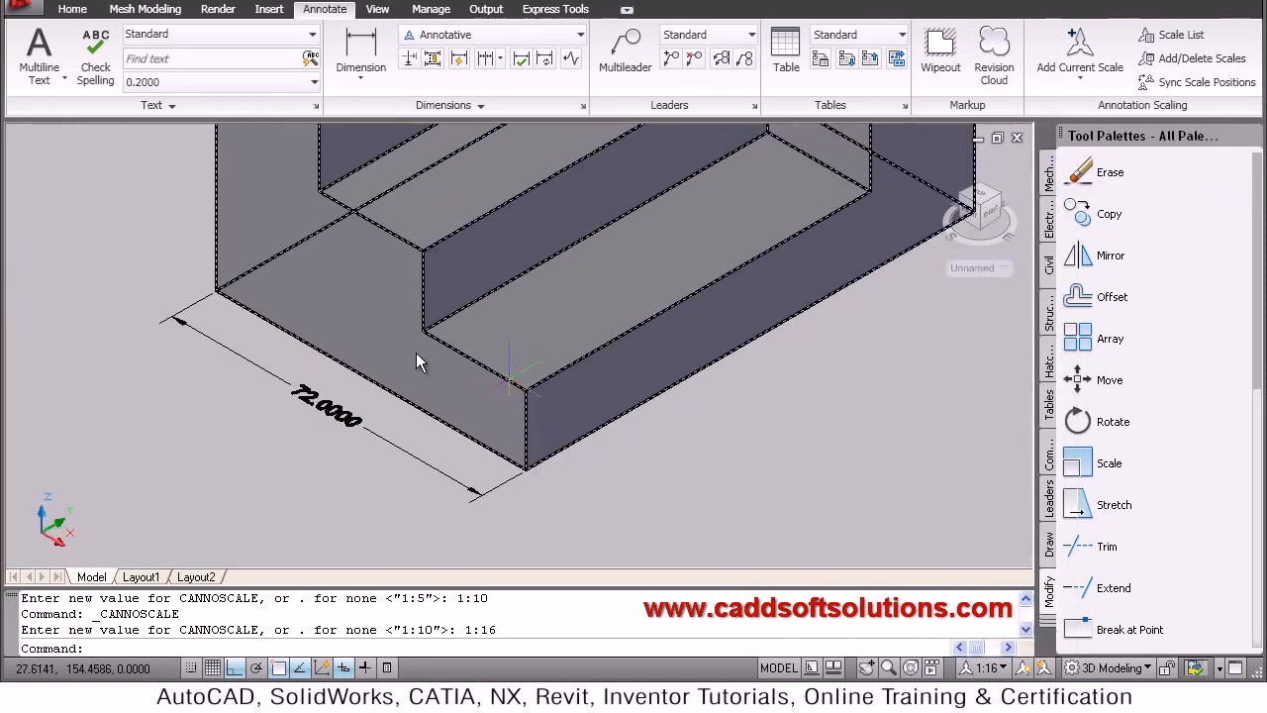
pyautogui.moveTo(269, 376)
pyautogui.mouseDown(button='middle')
pyautogui.moveTo(338, 452)
pyautogui.moveTo(322, 460)
pyautogui.mouseUp(button='middle')
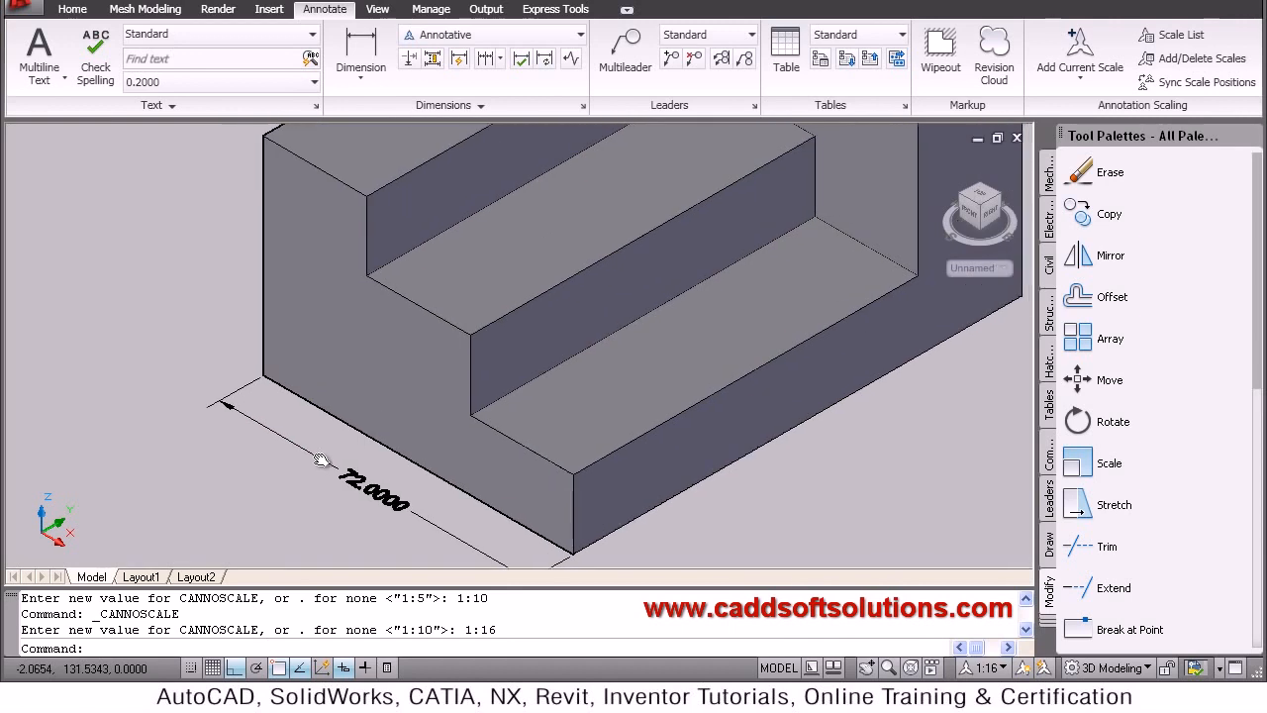
pyautogui.scroll(2, 322, 461)
pyautogui.moveTo(335, 400); pyautogui.dragTo(293, 316, button='middle')
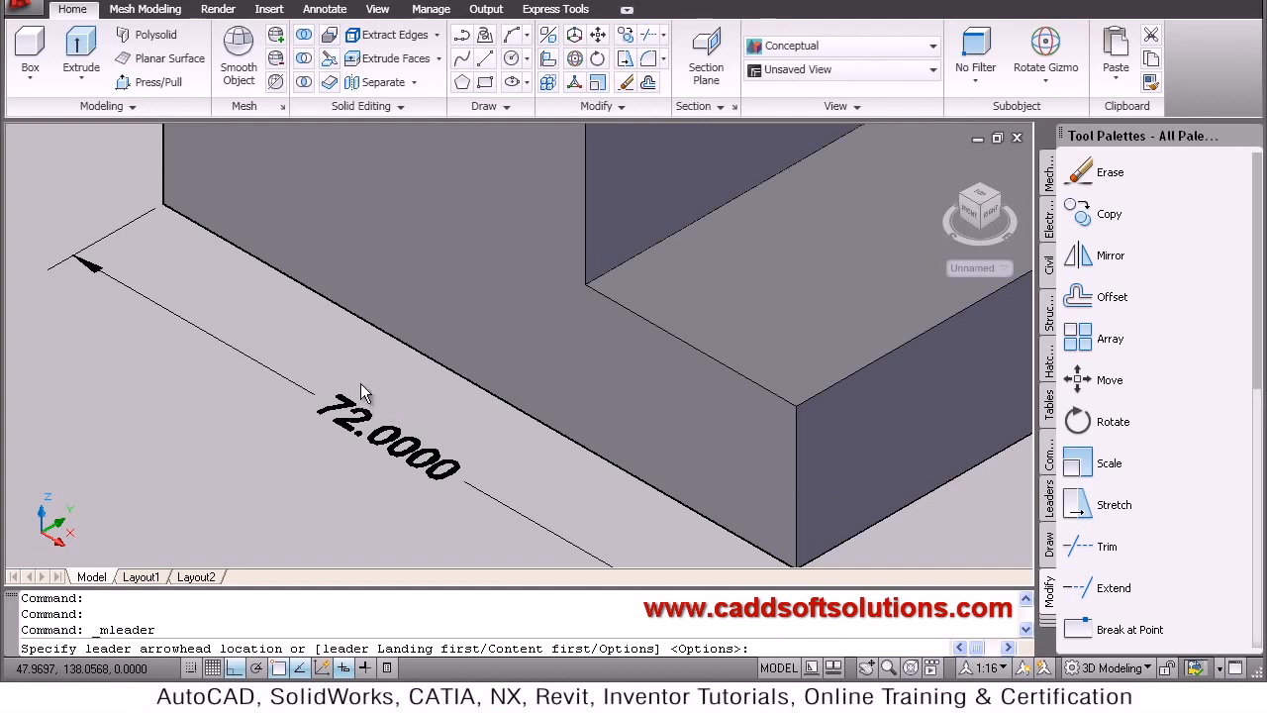
# Modify the Annotative dimension style so the text sits vertically Above the dimension line with ISO standard alignment
pyautogui.press('Escape')
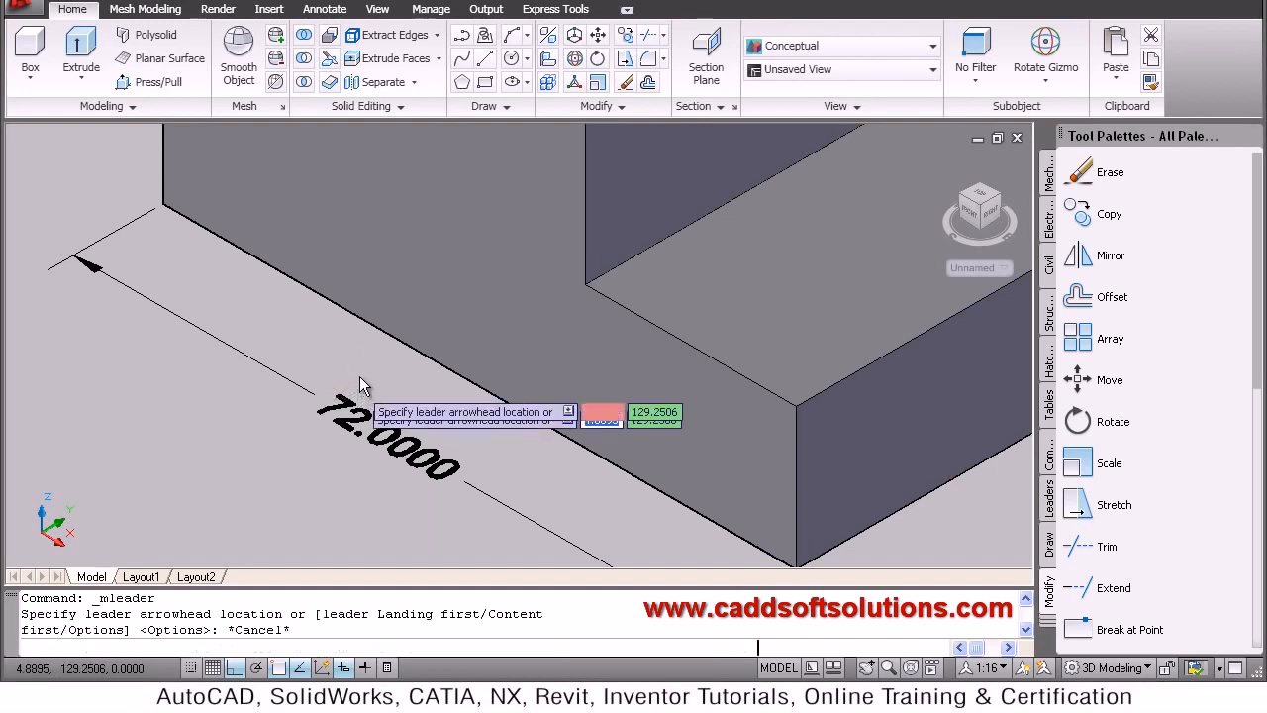
pyautogui.press('Escape')
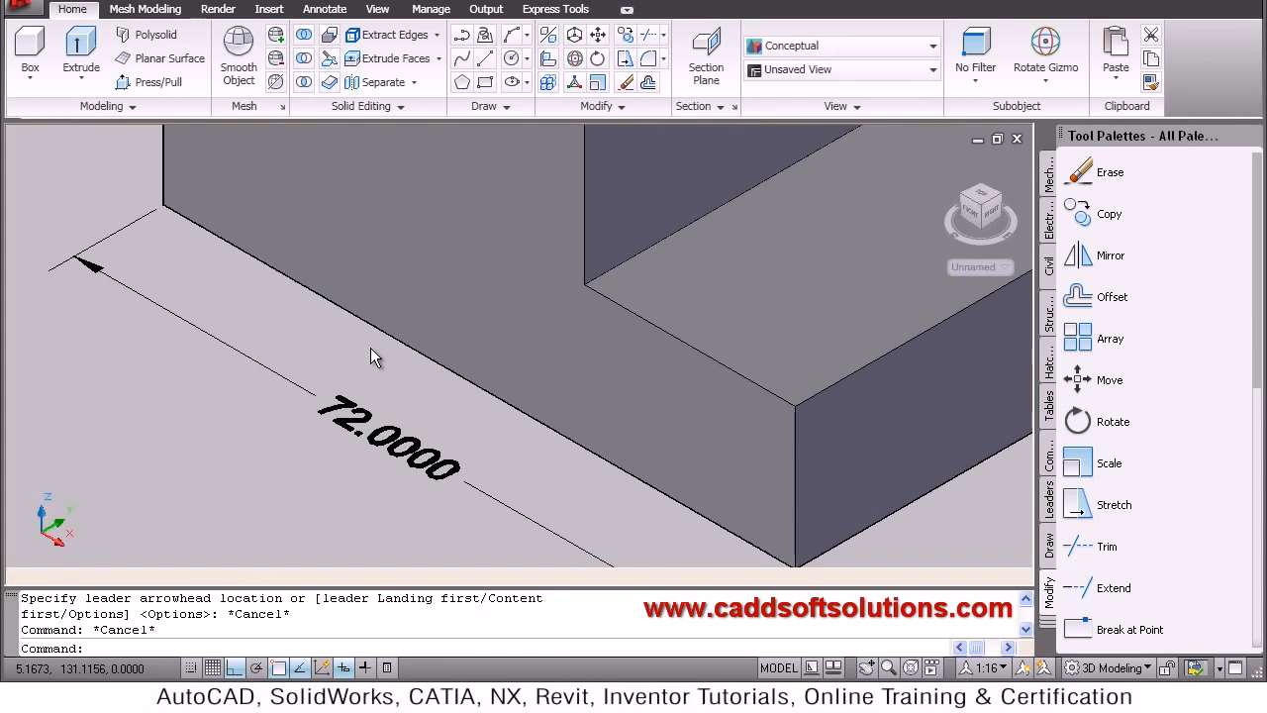
pyautogui.write('d')
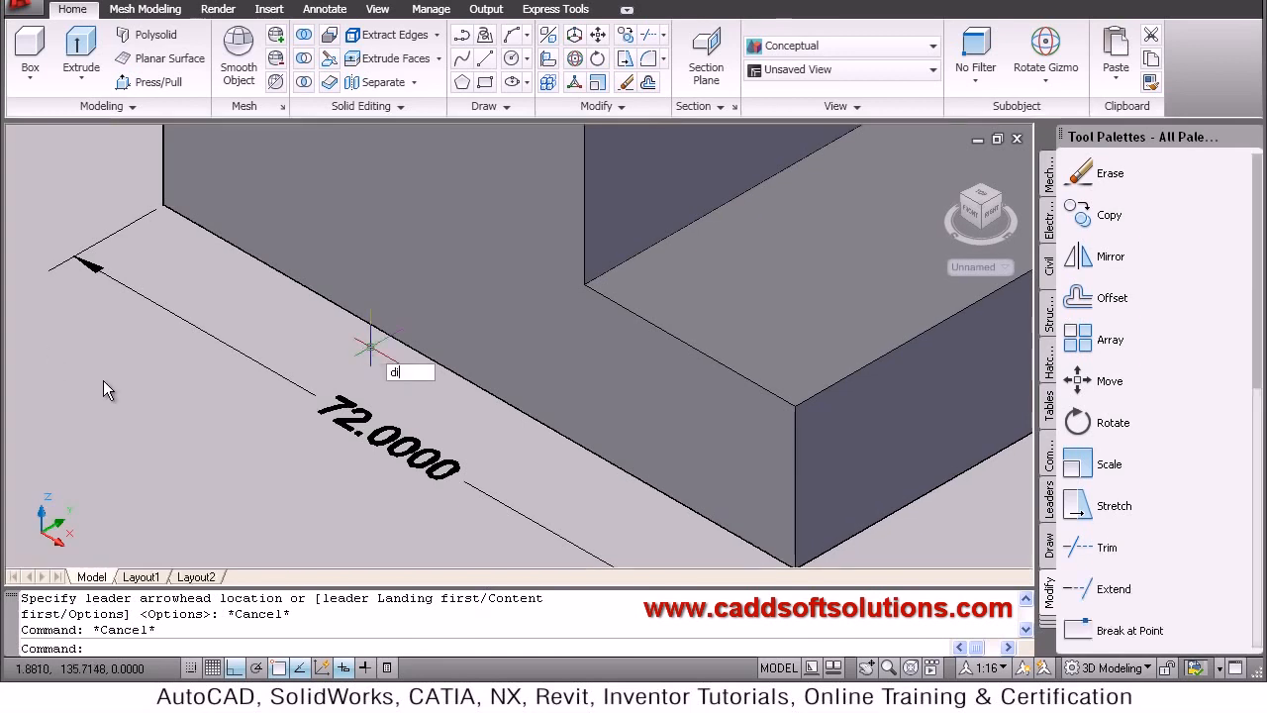
pyautogui.write('imstyle')
pyautogui.press('Return')
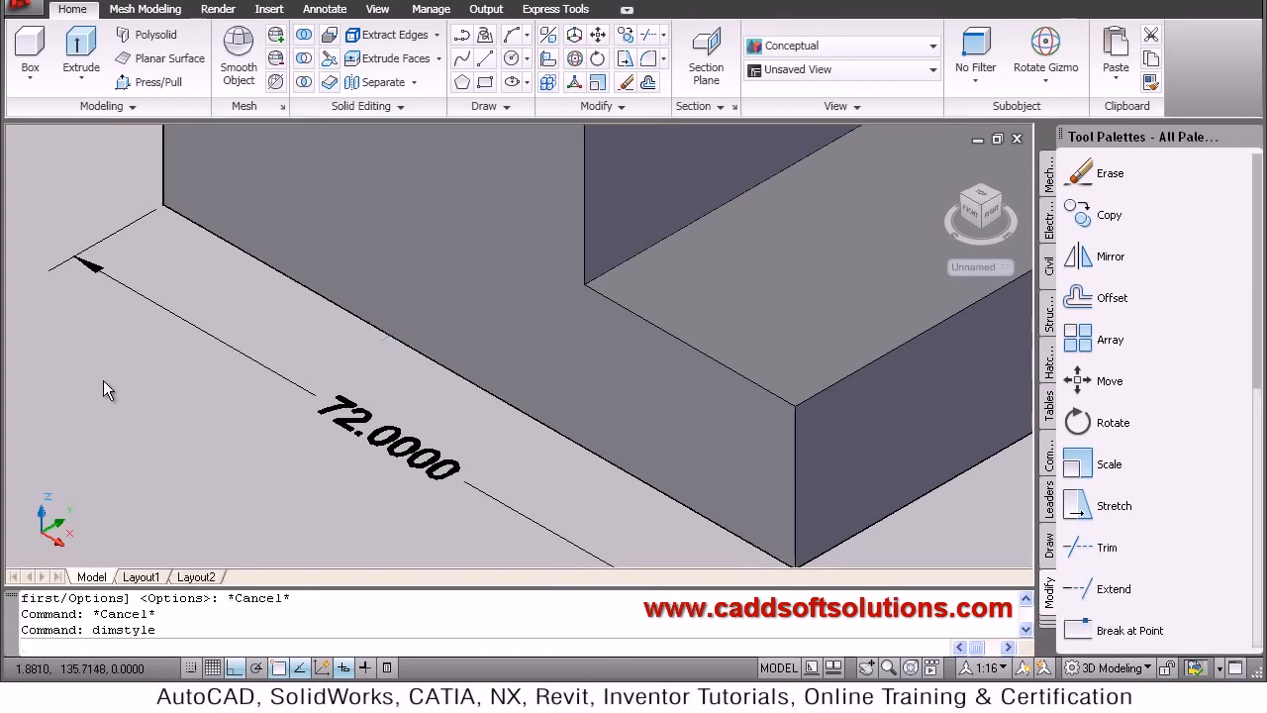
pyautogui.click(846, 294)
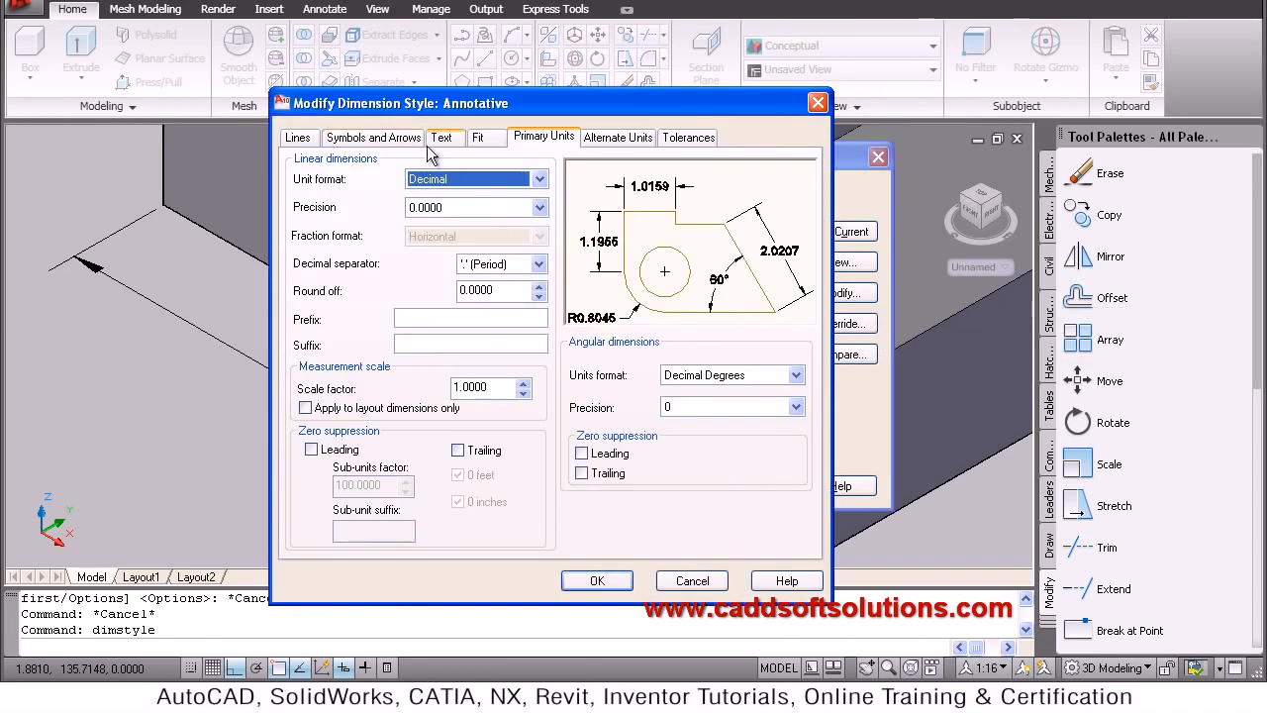
pyautogui.click(443, 140)
pyautogui.click(456, 400)
pyautogui.click(447, 430)
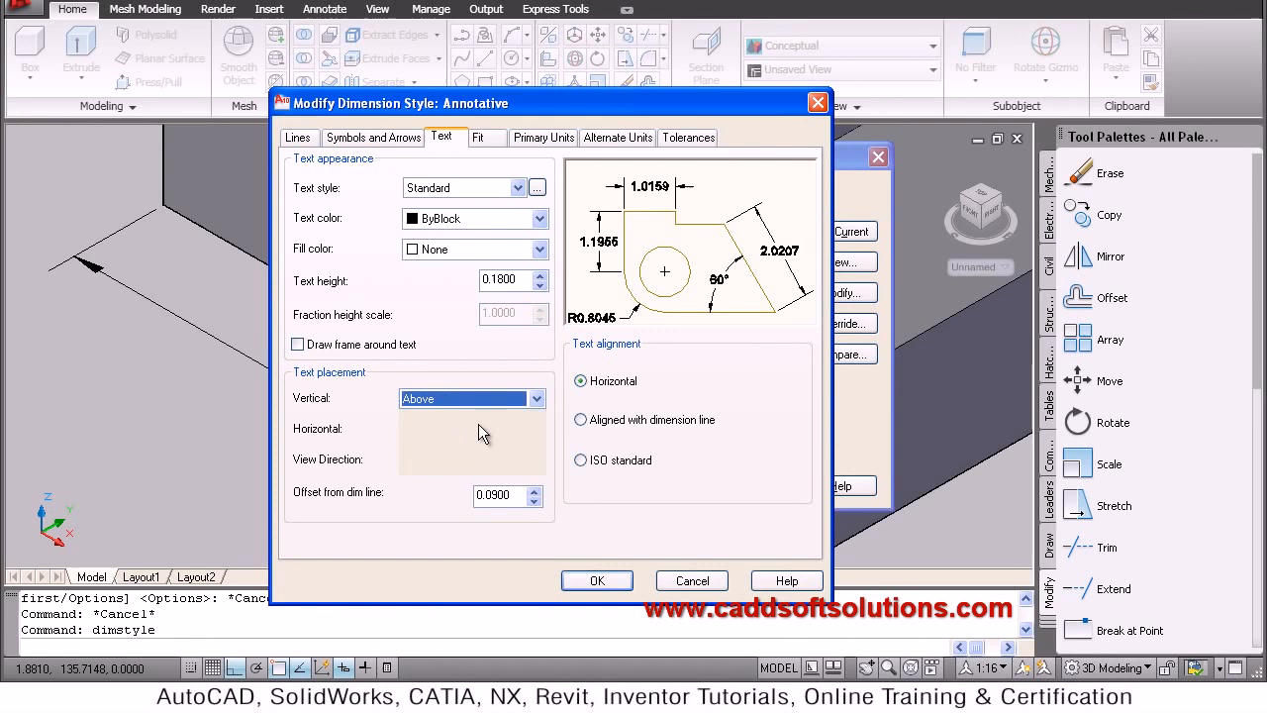
pyautogui.click(601, 460)
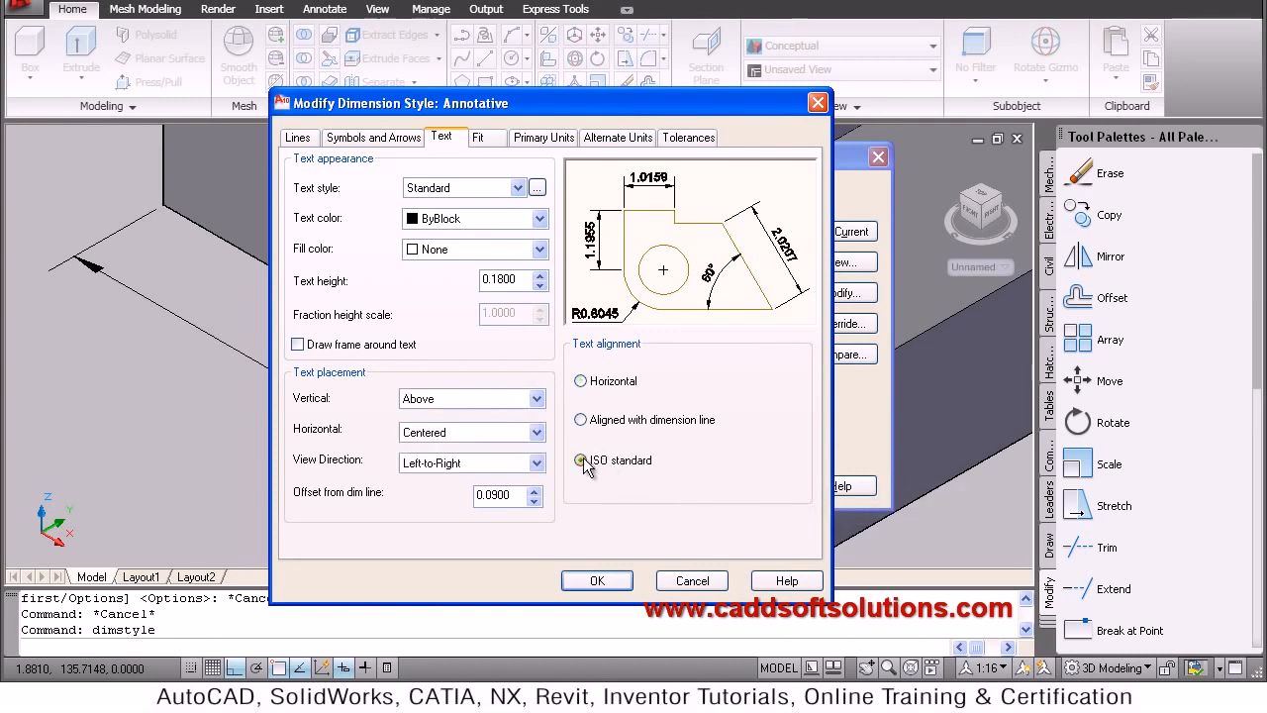
# Set the Annotative style's linear dimension precision to 0 and apply the style changes
pyautogui.click(571, 140)
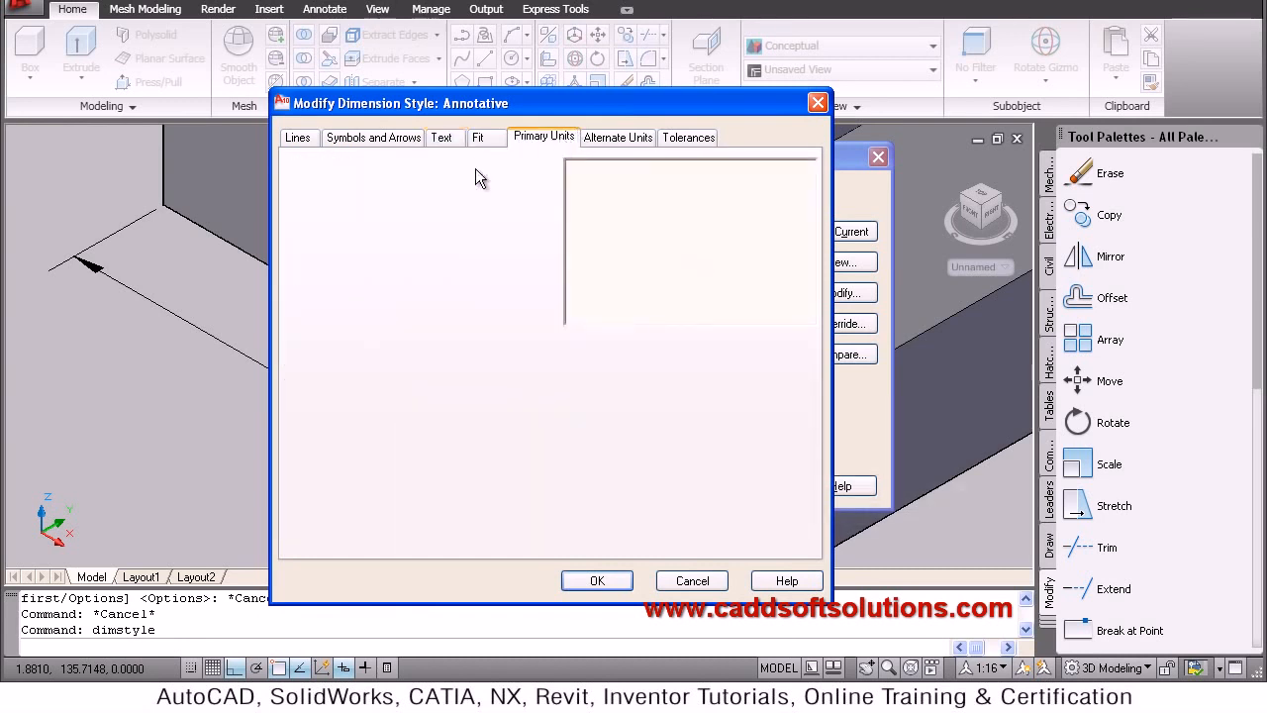
pyautogui.click(450, 209)
pyautogui.click(445, 225)
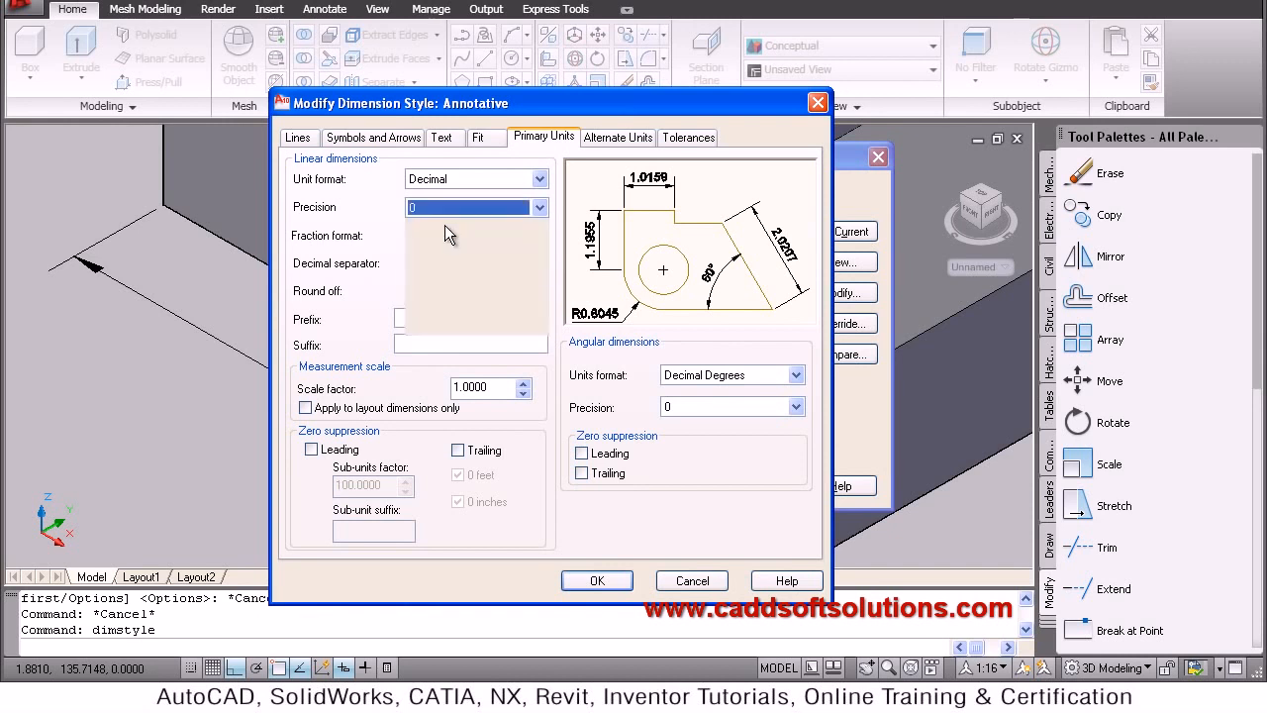
pyautogui.click(621, 587)
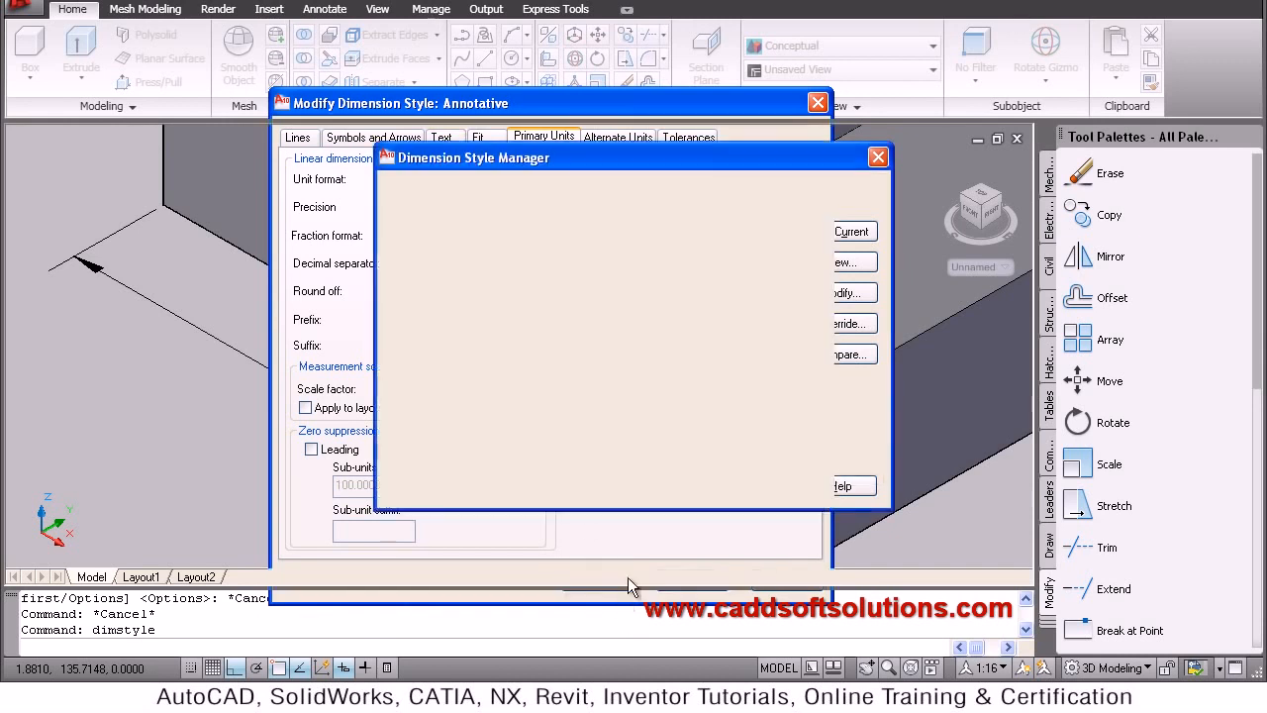
pyautogui.click(755, 487)
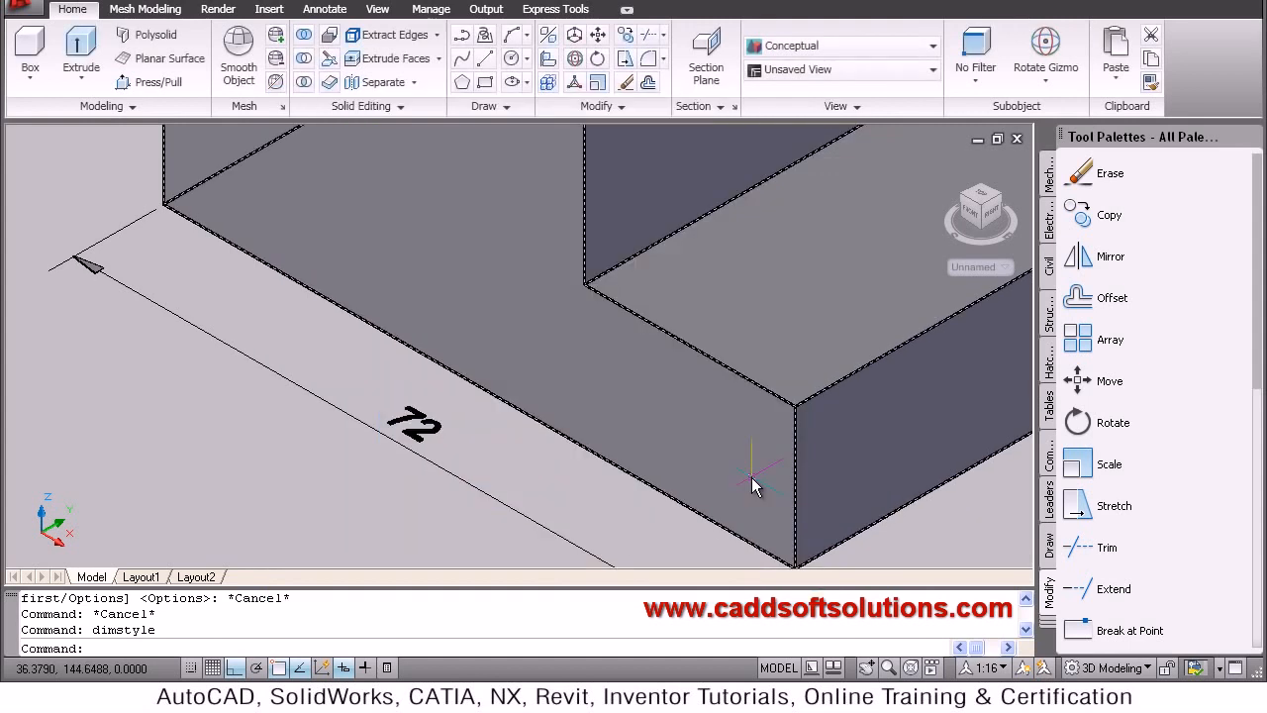
# Add a linear dimension along the long bottom edge of the block's front side, placed just outside the model
pyautogui.scroll(-2, 461, 429)
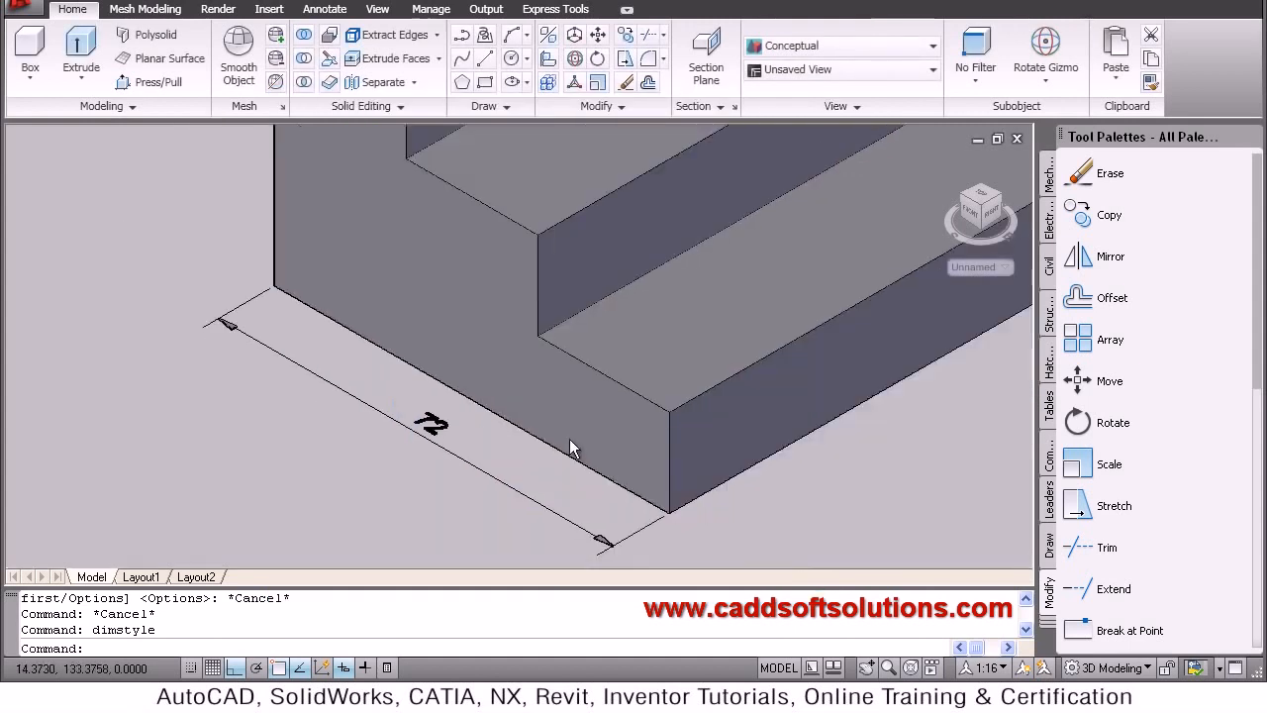
pyautogui.moveTo(554, 412); pyautogui.dragTo(460, 369, button='middle')
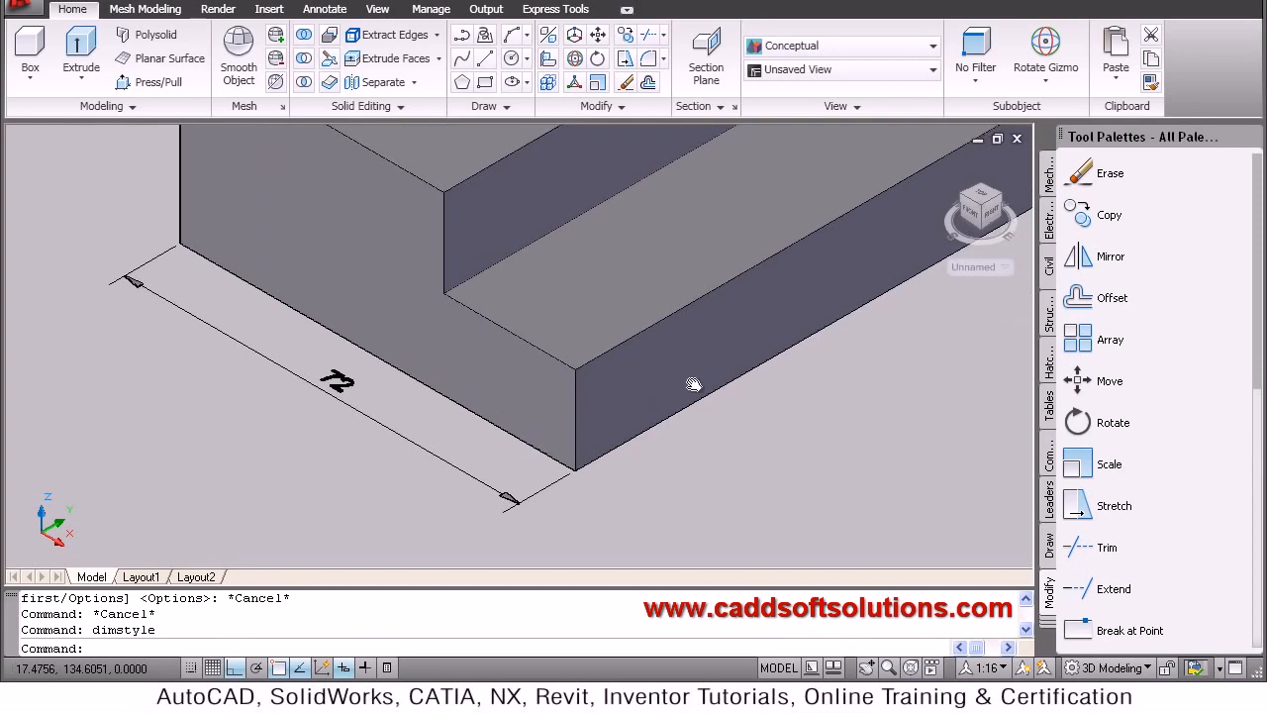
pyautogui.scroll(-2, 696, 366)
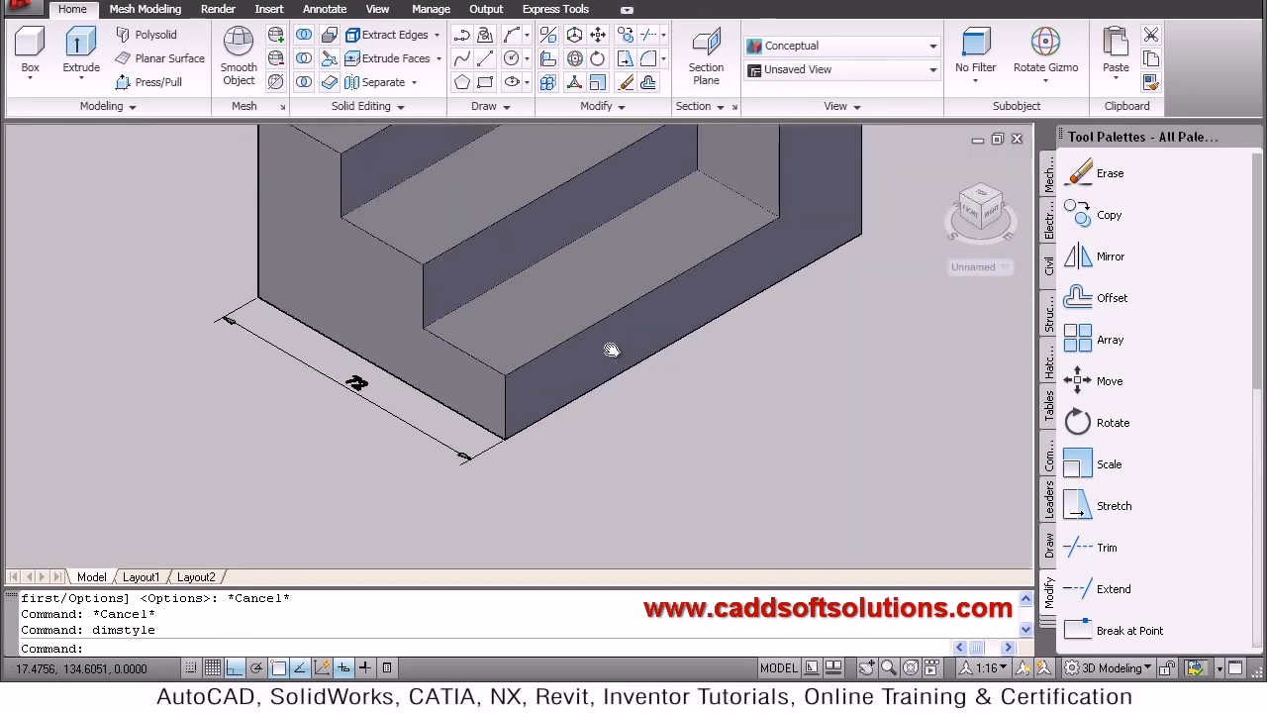
pyautogui.click(416, 213)
pyautogui.click(325, 9)
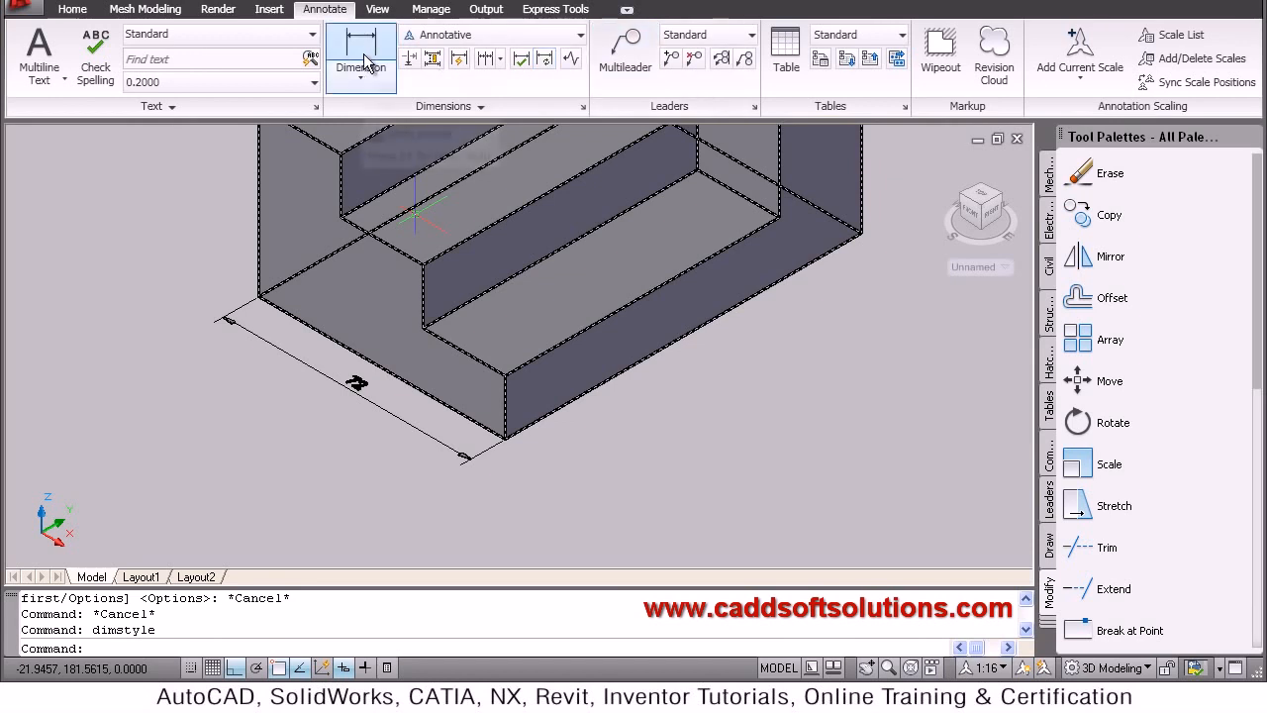
pyautogui.click(392, 87)
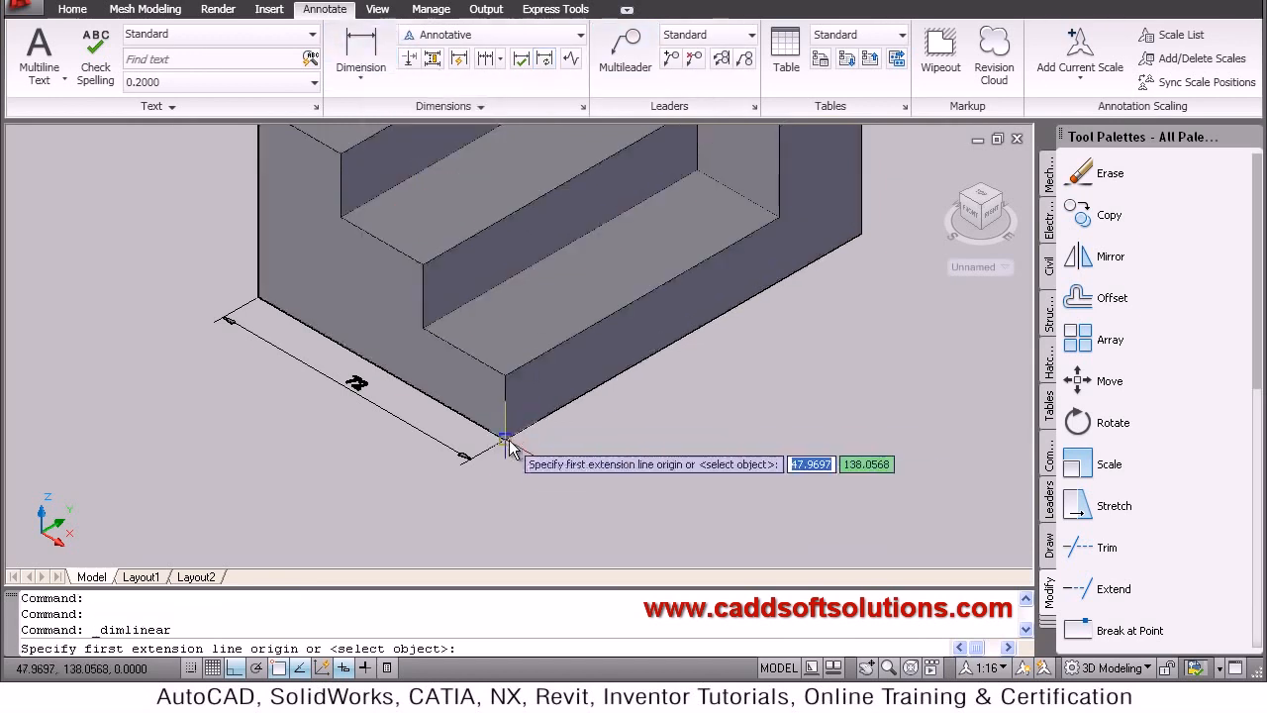
pyautogui.click(512, 446)
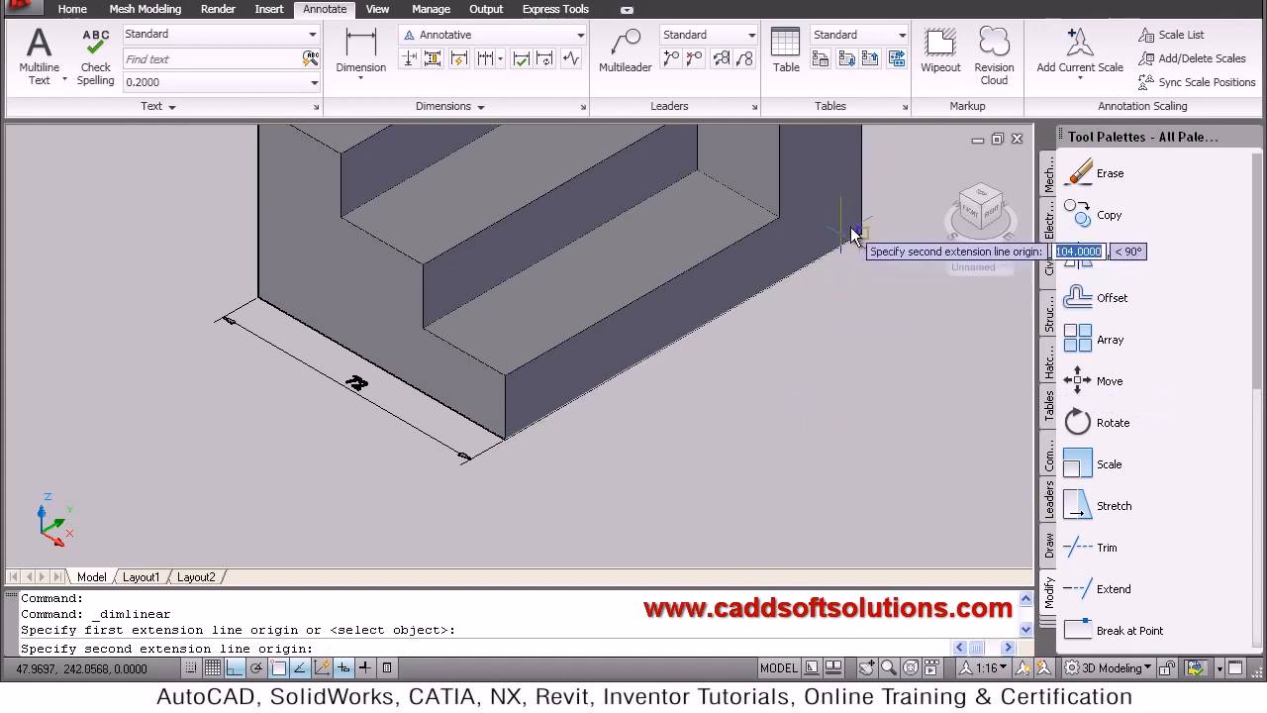
pyautogui.click(870, 287)
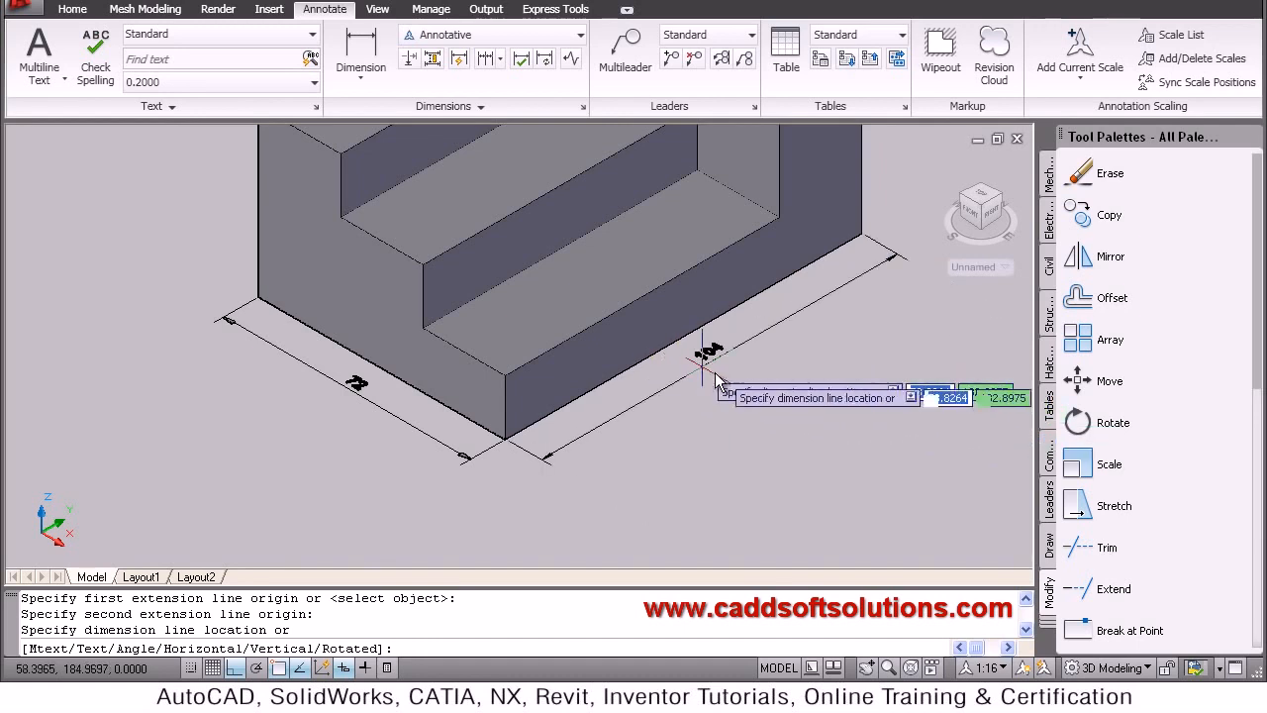
pyautogui.click(810, 423)
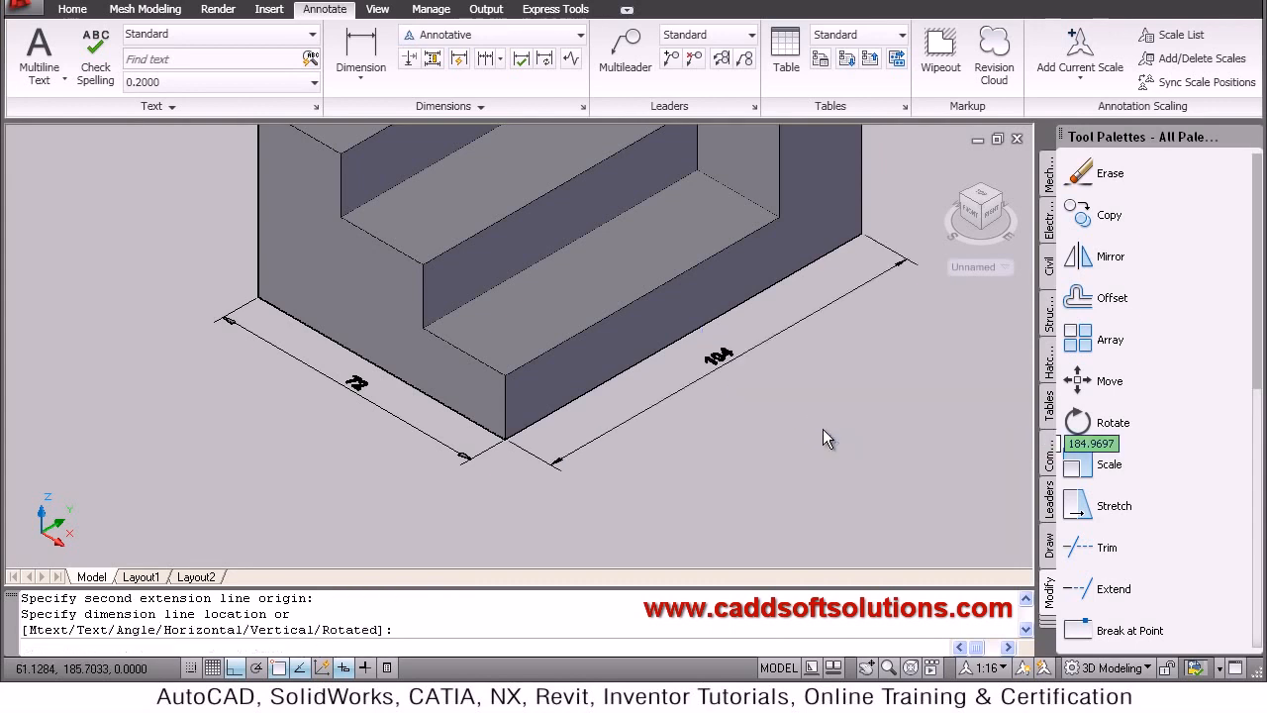
pyautogui.scroll(-3, 681, 328)
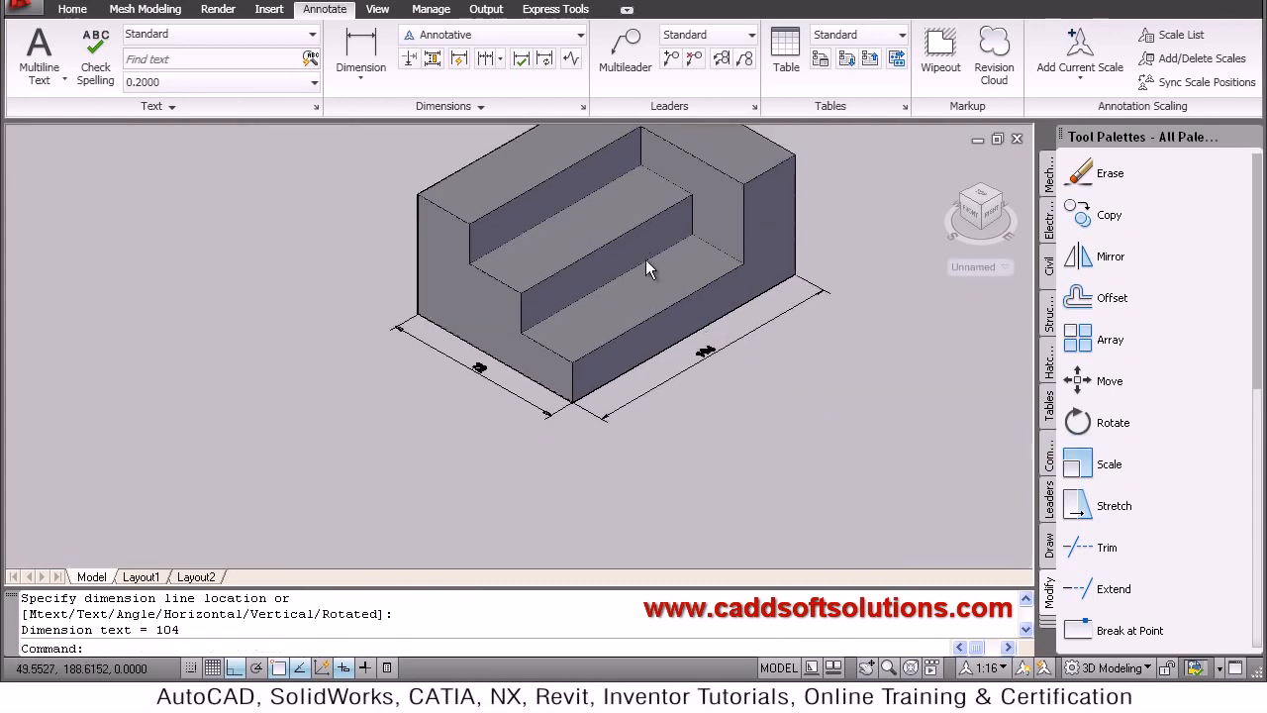
pyautogui.scroll(-1, 628, 306)
pyautogui.moveTo(594, 311); pyautogui.dragTo(400, 348, button='middle')
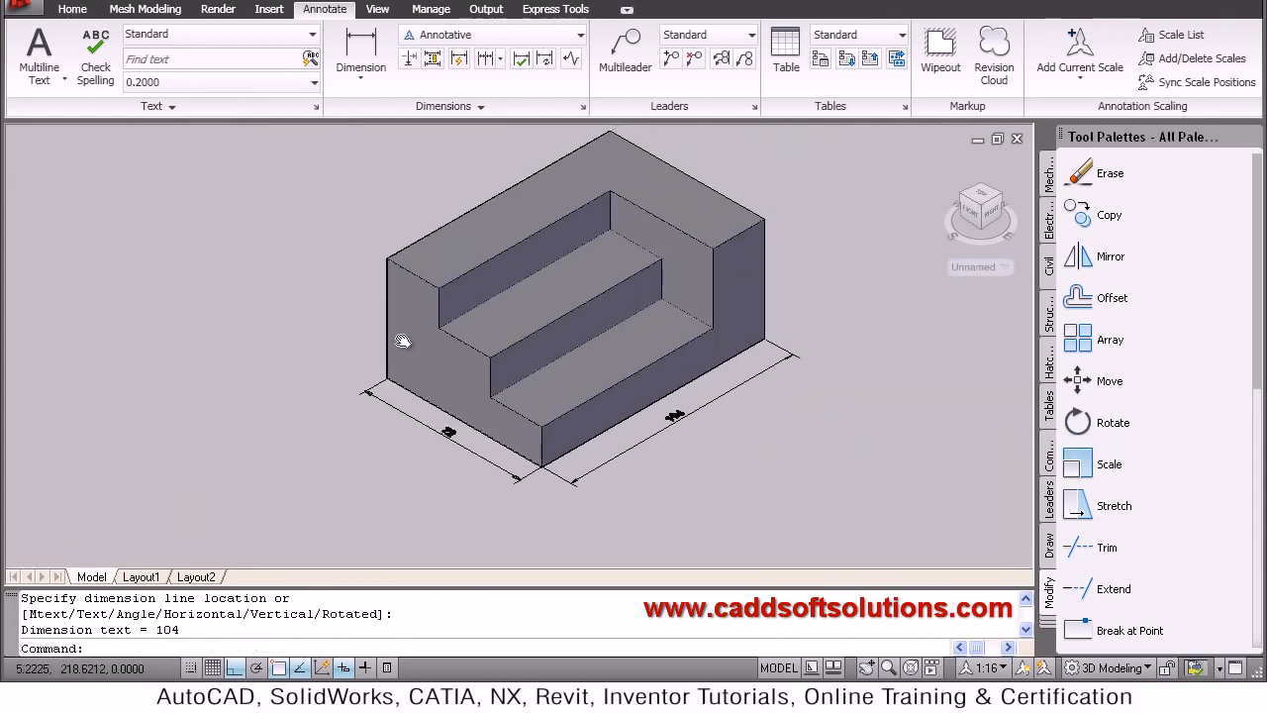
pyautogui.scroll(2, 406, 342)
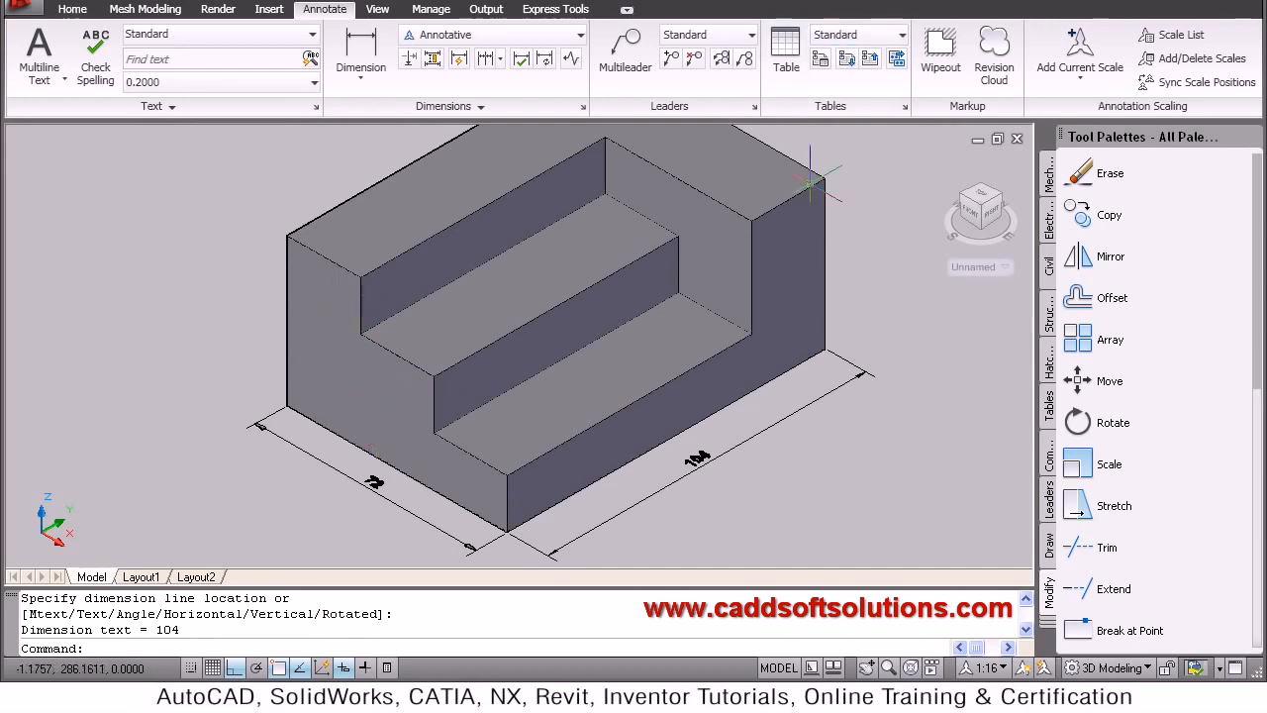
pyautogui.click(72, 10)
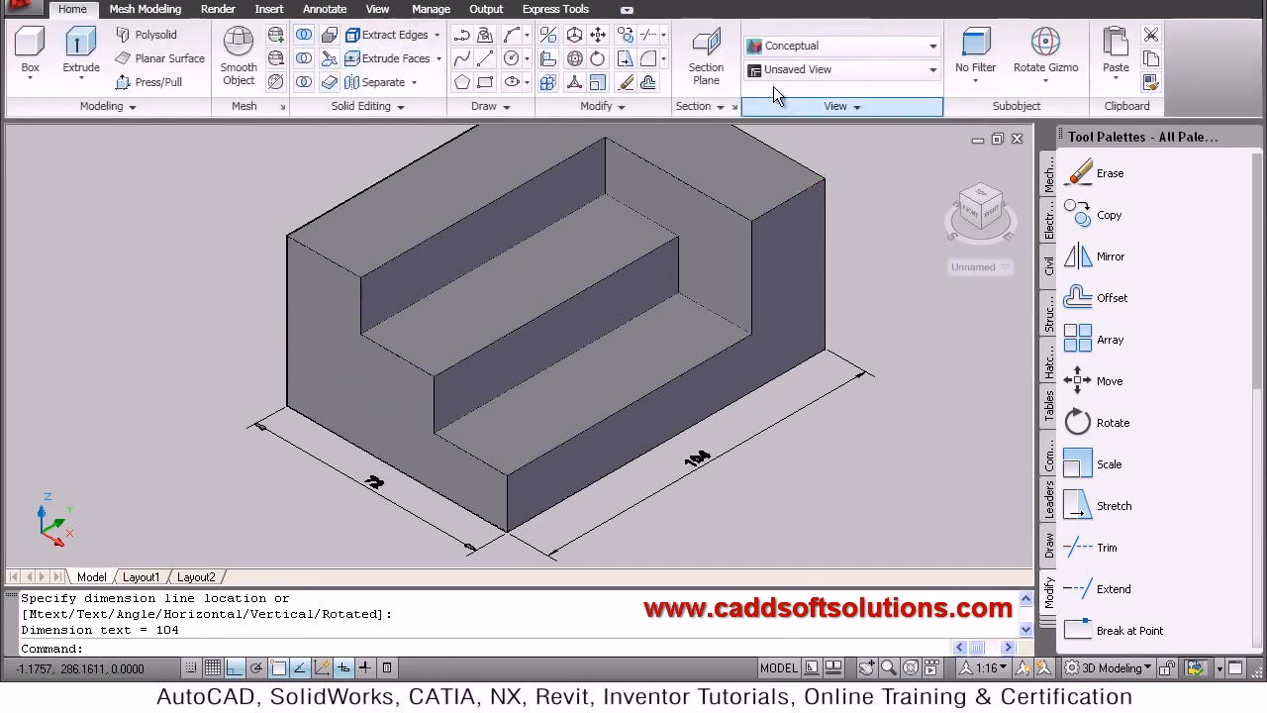
pyautogui.click(802, 66)
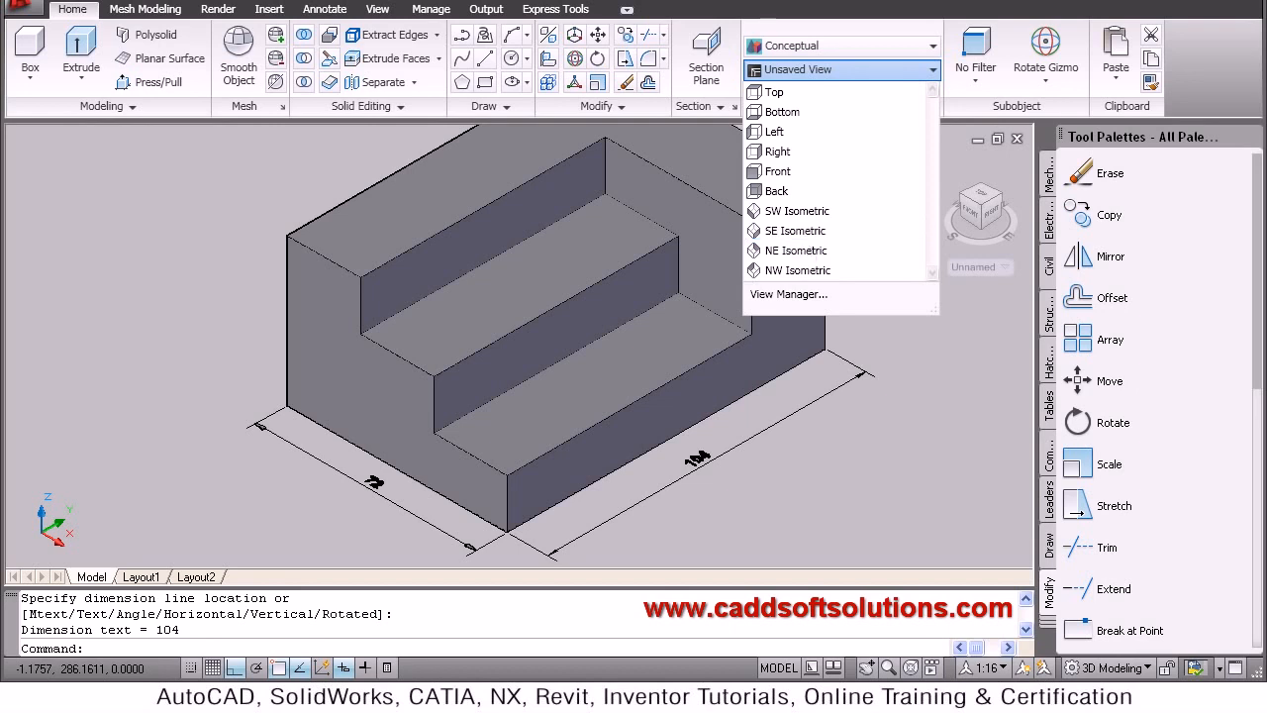
pyautogui.click(731, 4)
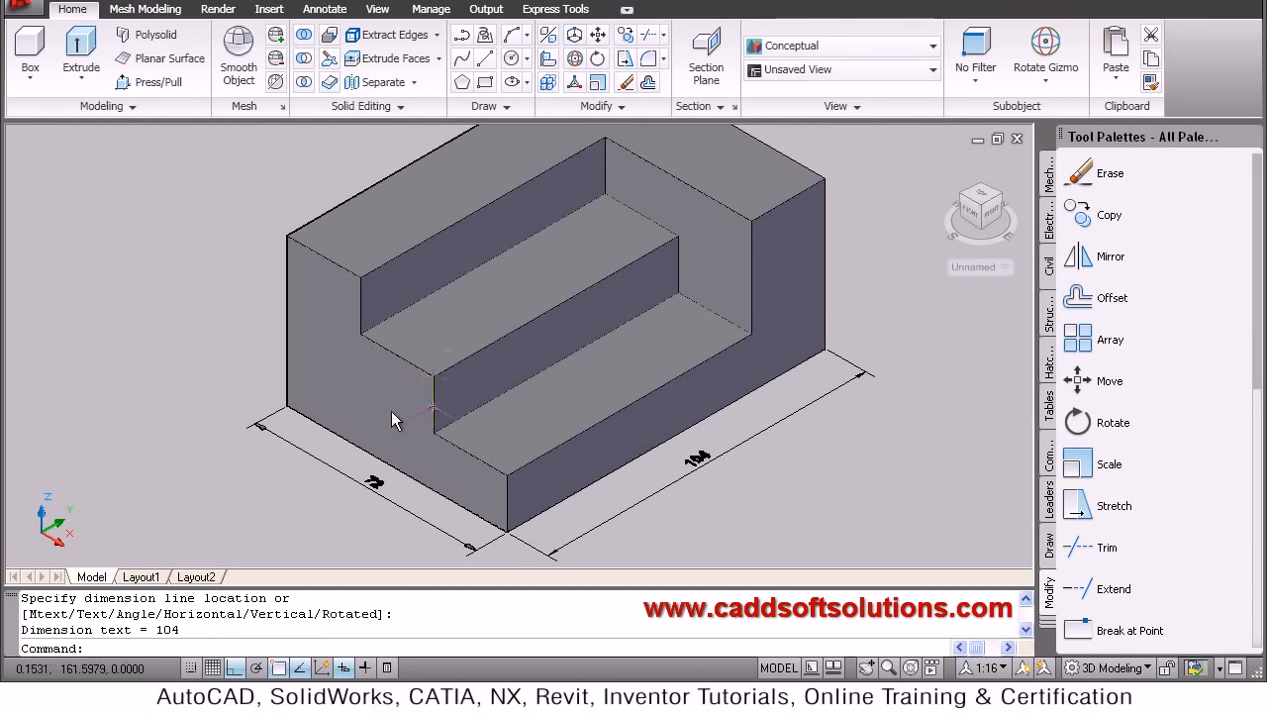
# Switch the UCS to the preset Front orientation
pyautogui.click(379, 9)
pyautogui.click(409, 40)
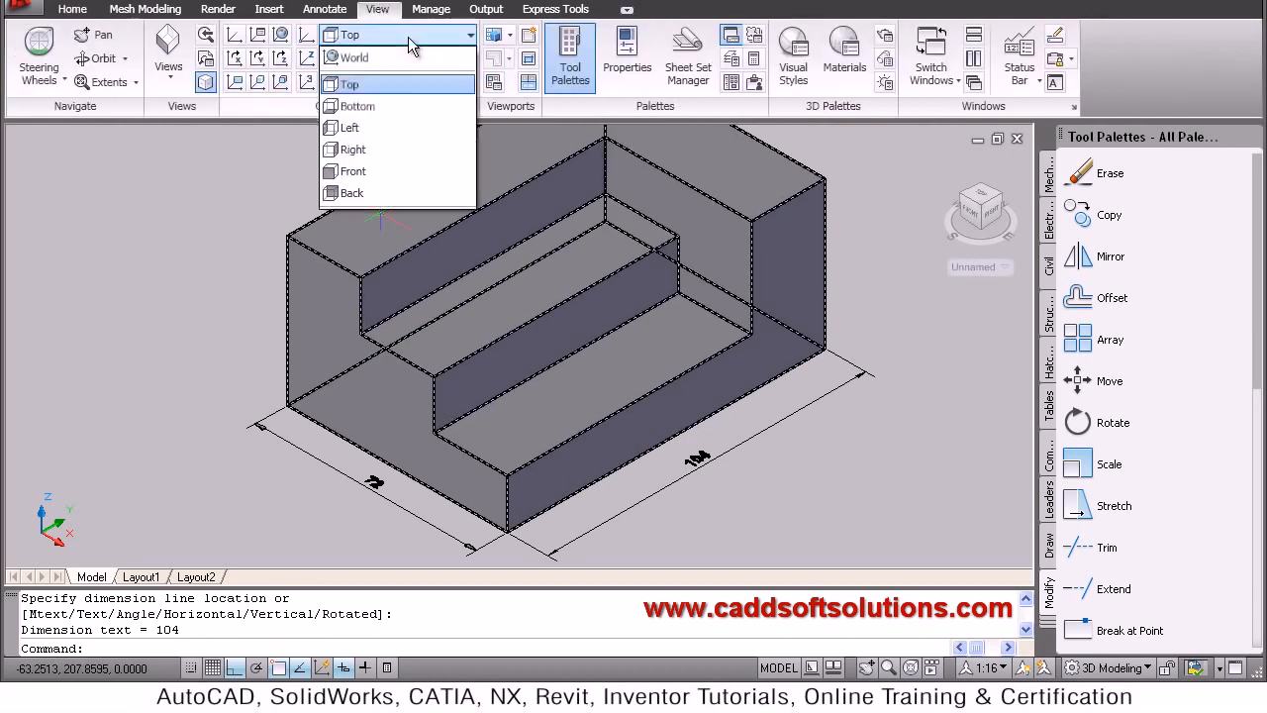
pyautogui.click(366, 176)
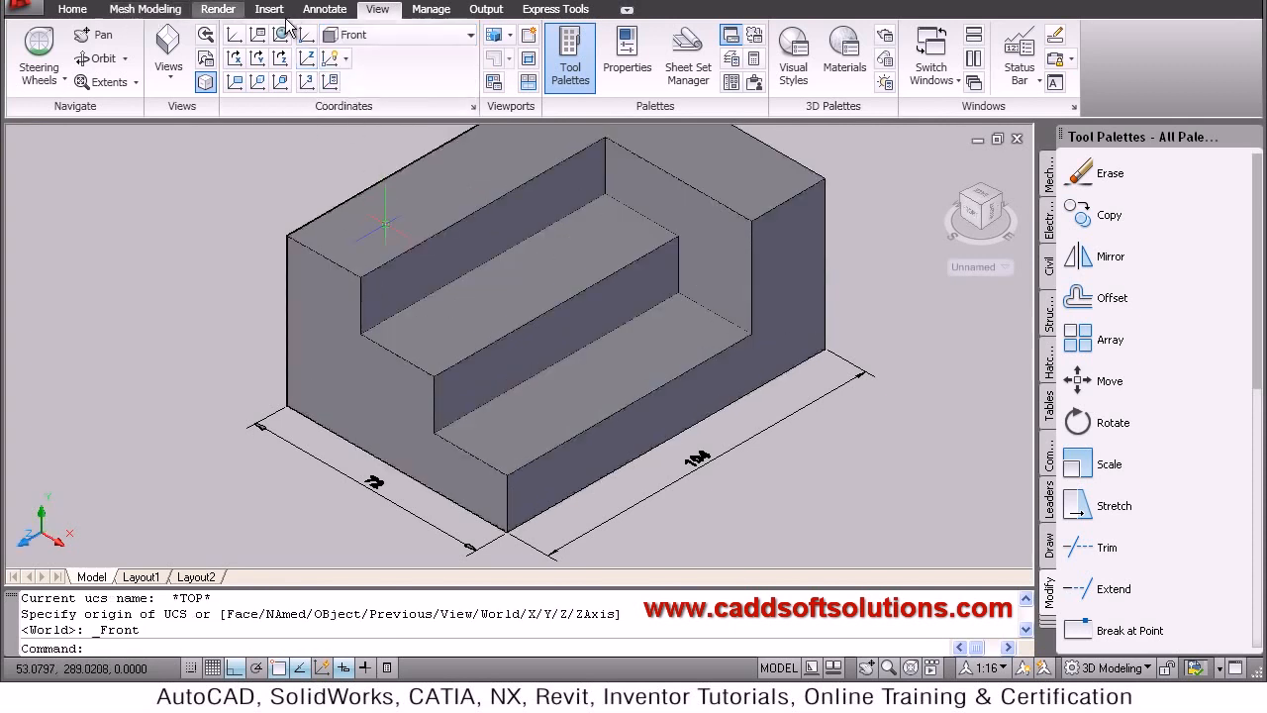
# Add a vertical linear dimension for the upper step's riser on the stepped end face, placed outside the model
pyautogui.click(325, 9)
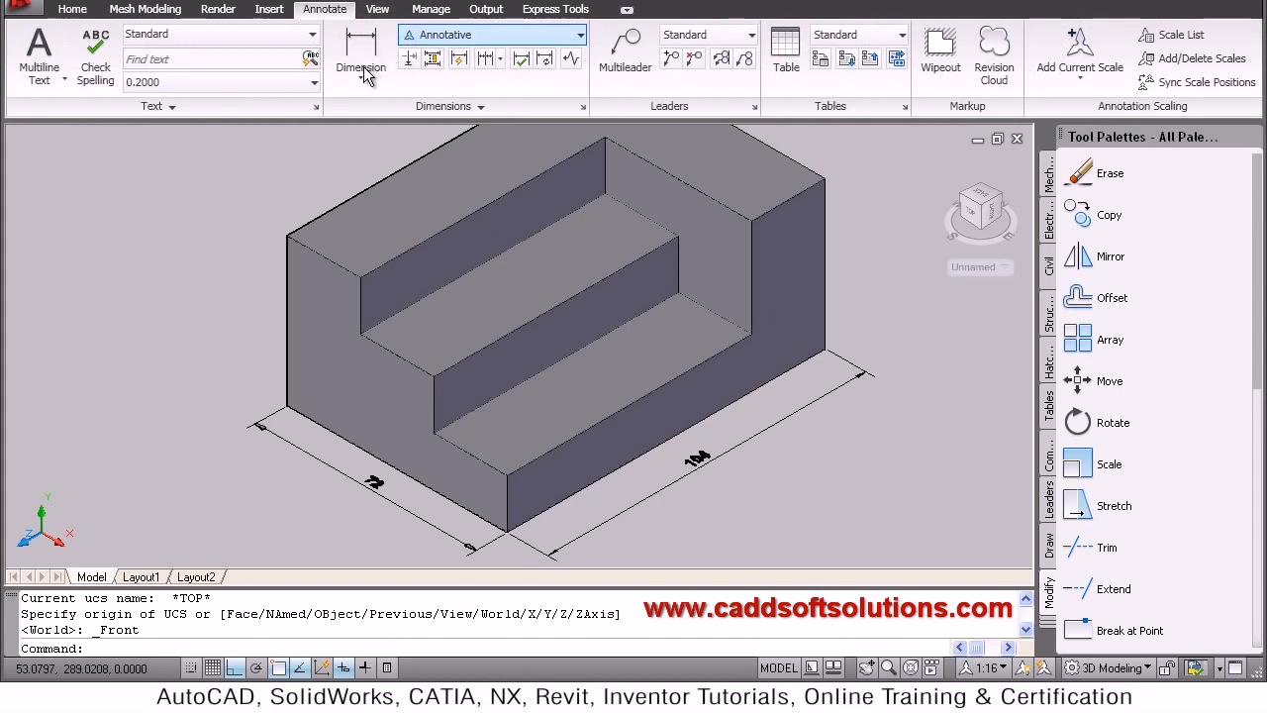
pyautogui.click(370, 49)
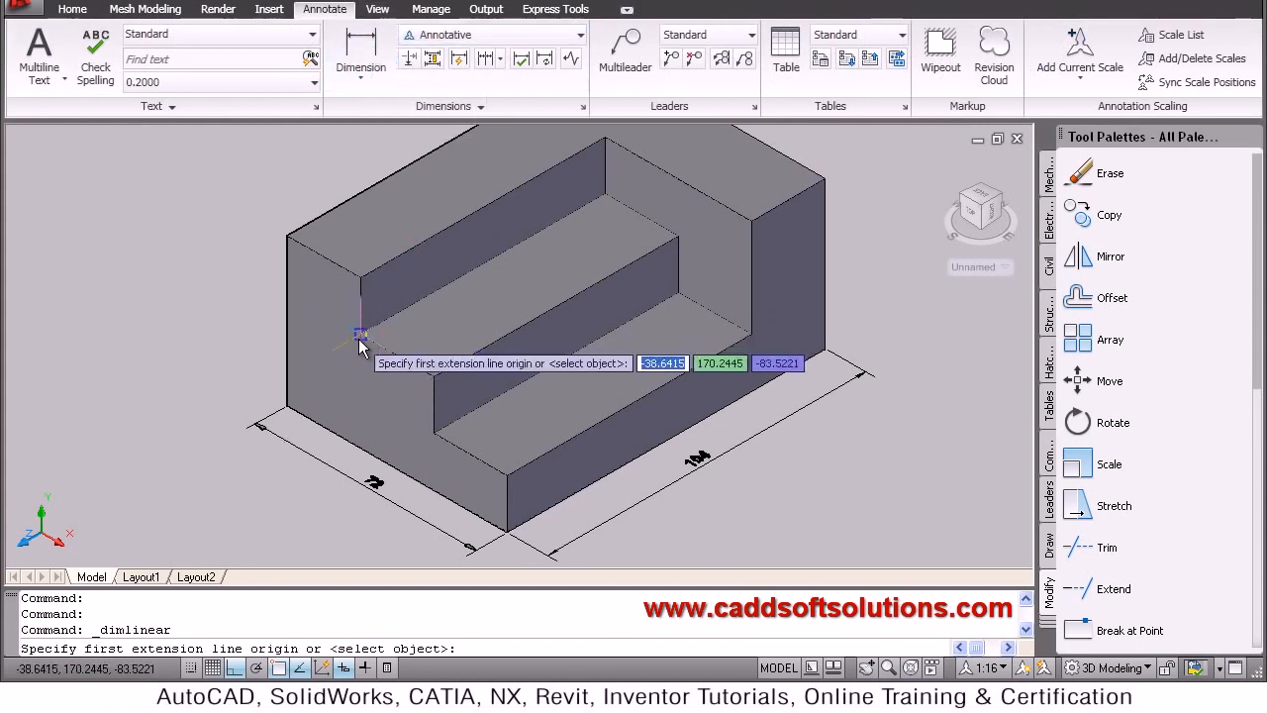
pyautogui.click(360, 340)
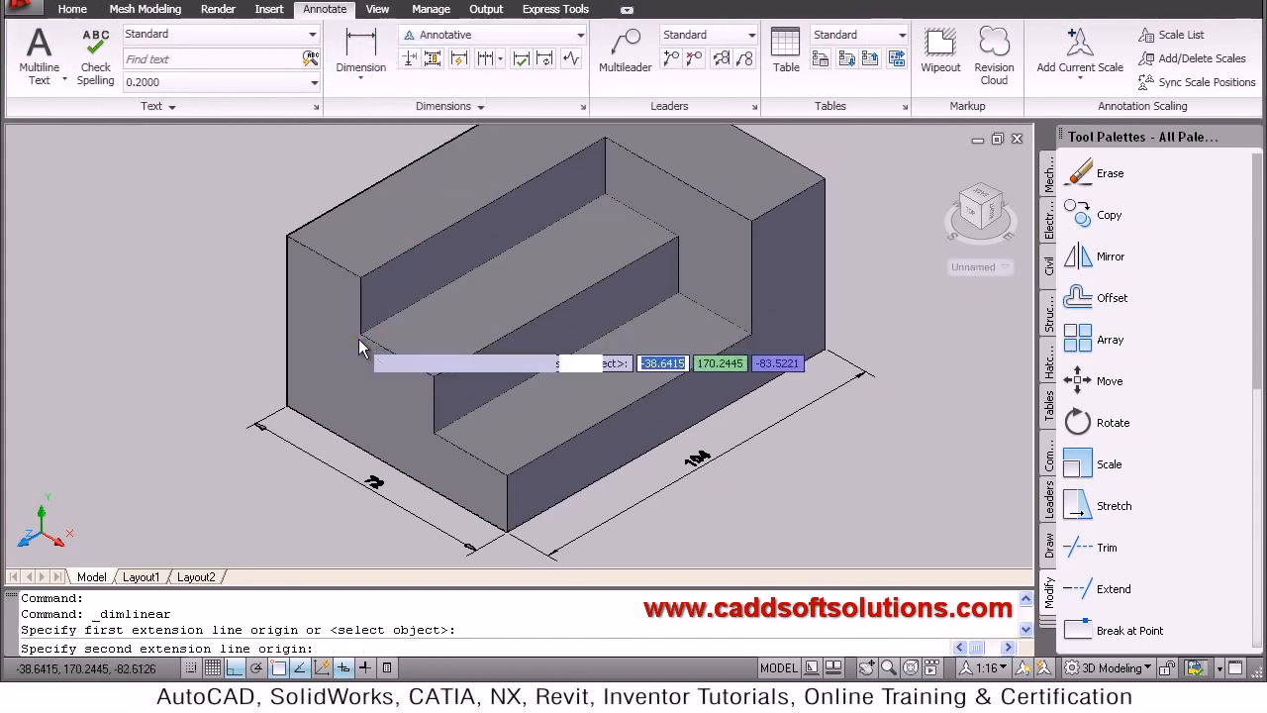
pyautogui.click(363, 283)
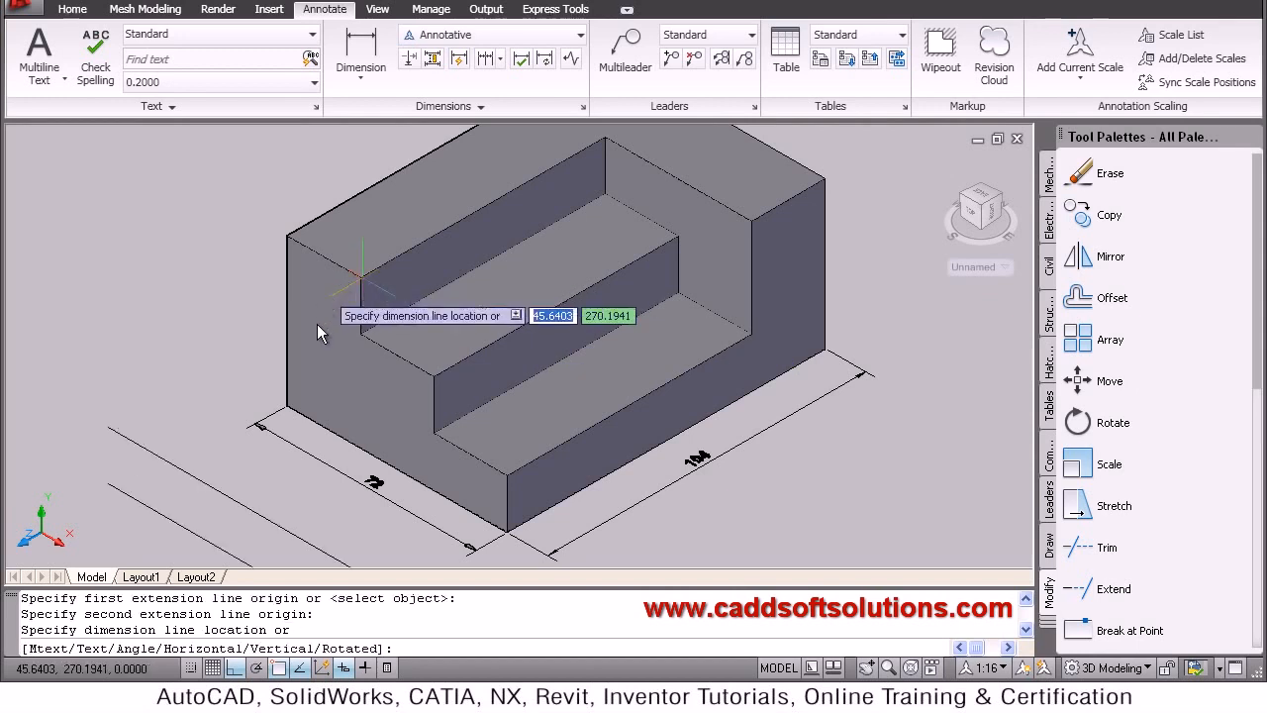
pyautogui.scroll(-4, 317, 332)
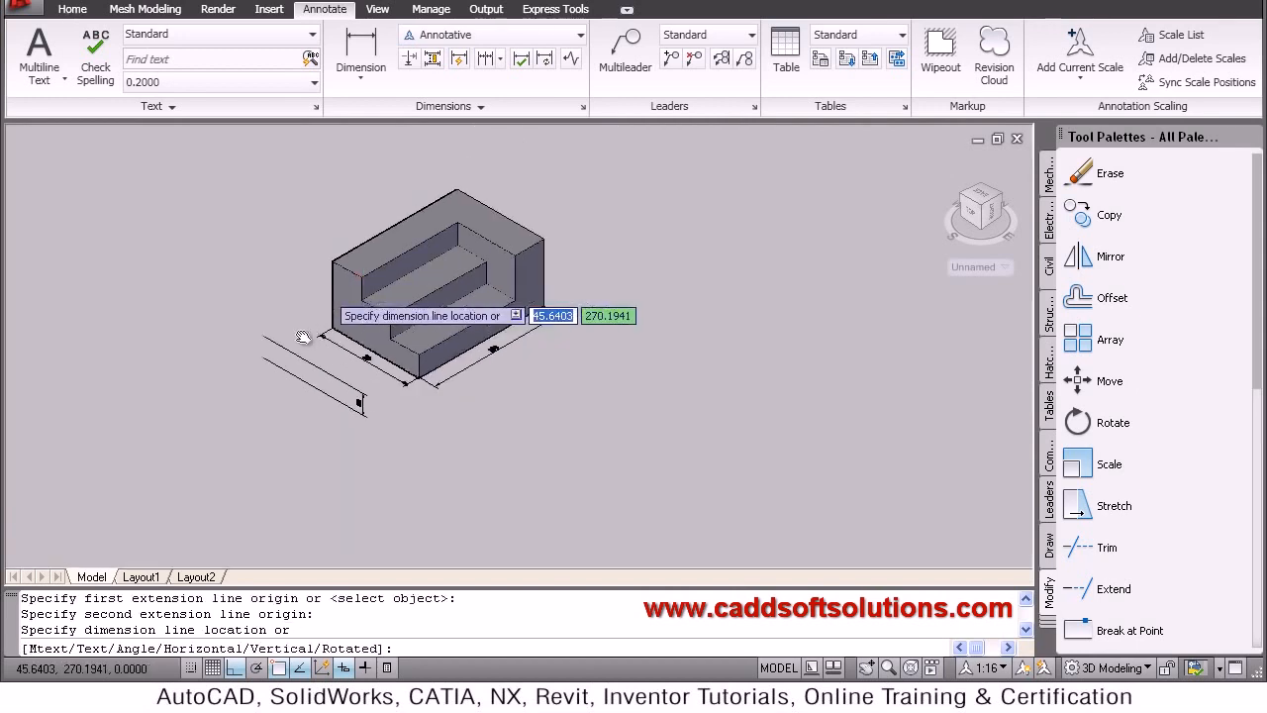
pyautogui.moveTo(289, 349); pyautogui.dragTo(287, 330, button='middle')
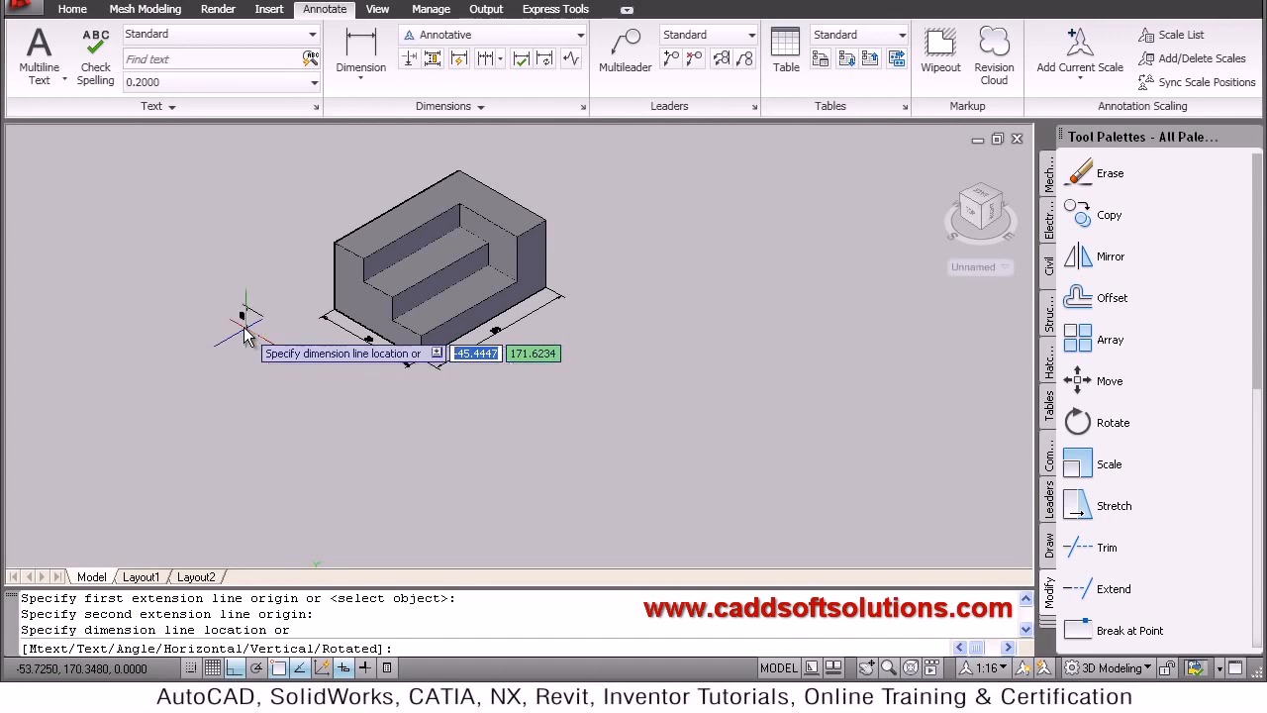
pyautogui.click(249, 335)
# Move the upper riser's dimension onto the stepped end face, from its upper extension line's end to the riser's top corner
pyautogui.scroll(2, 287, 262)
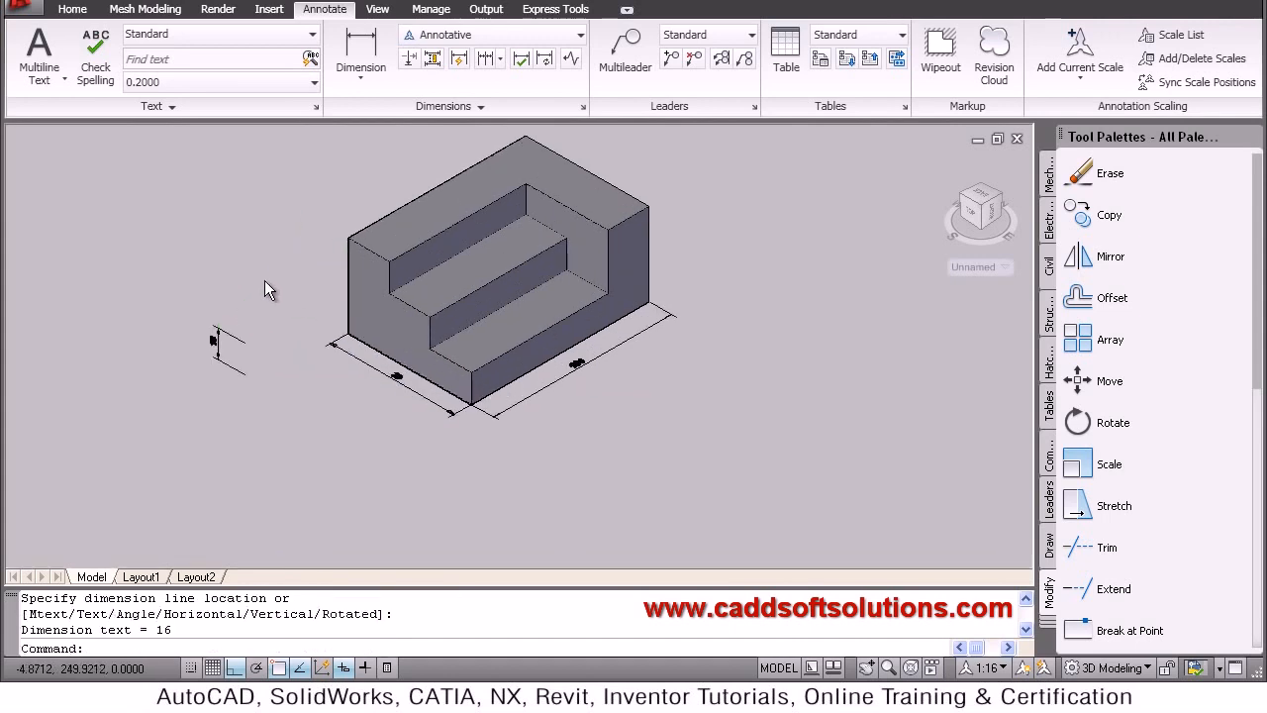
pyautogui.scroll(2, 255, 319)
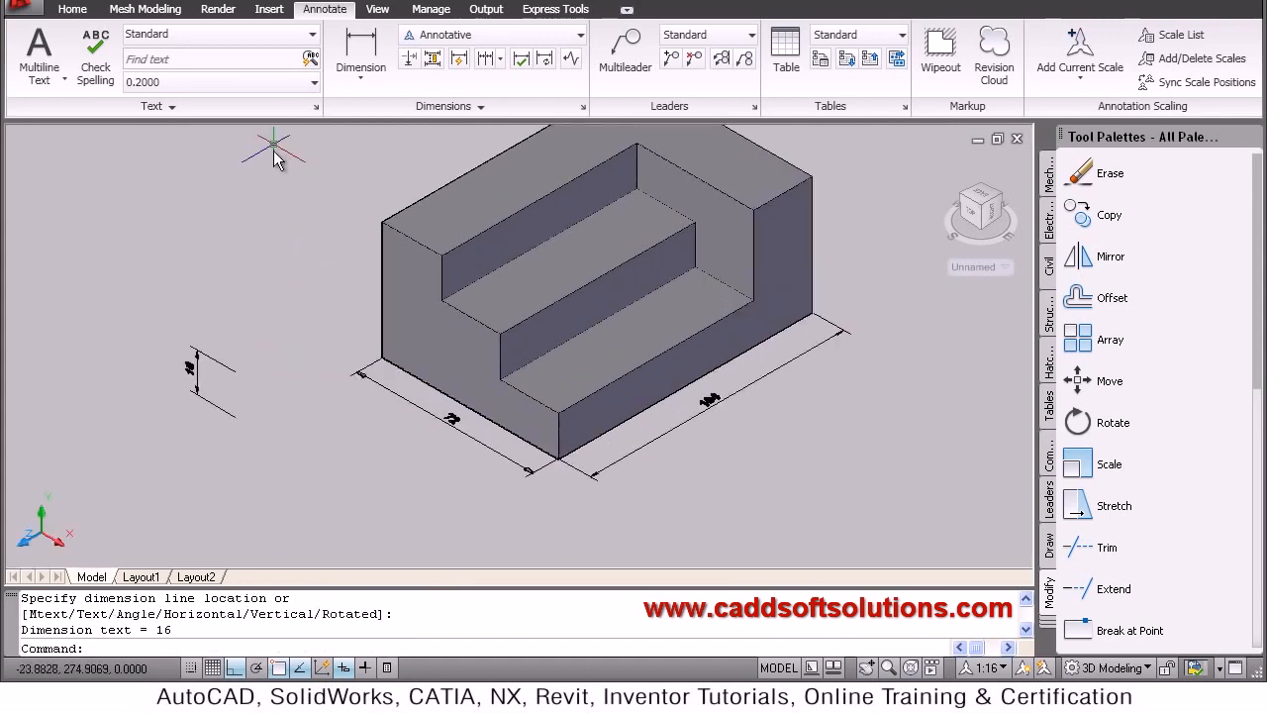
pyautogui.write('m')
pyautogui.press('Return')
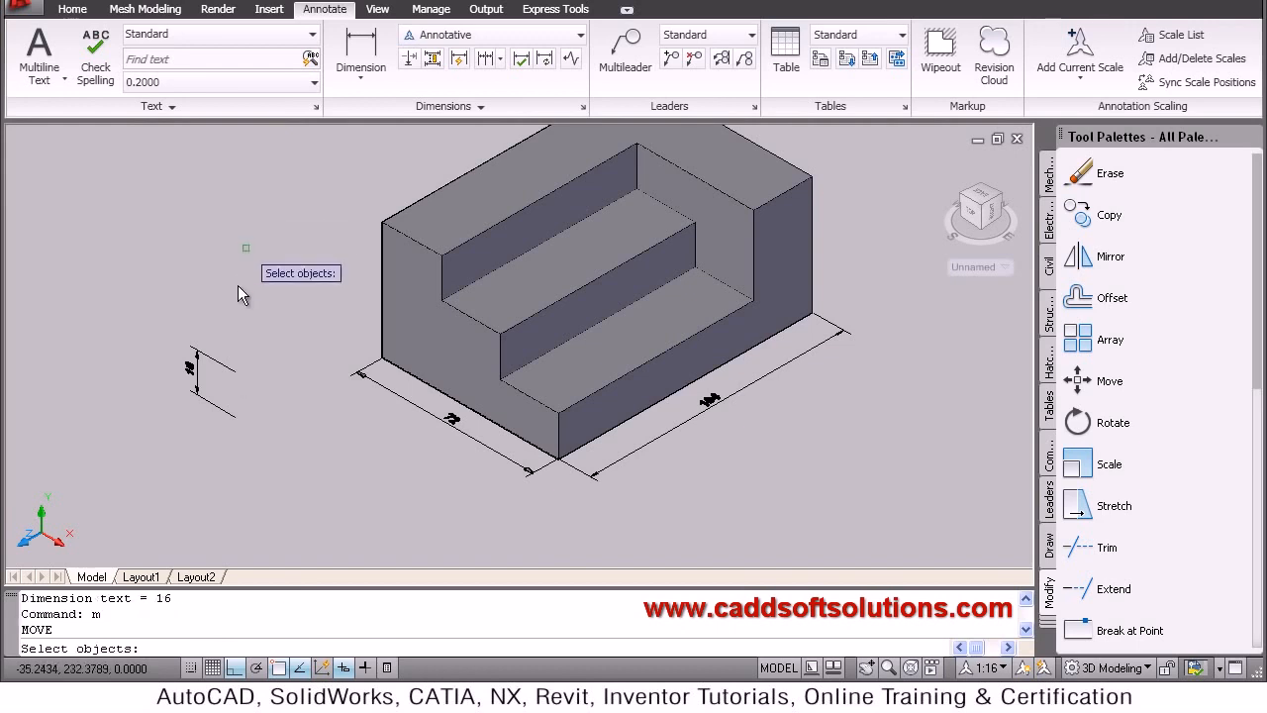
pyautogui.click(229, 378)
pyautogui.press('Return')
pyautogui.click(237, 371)
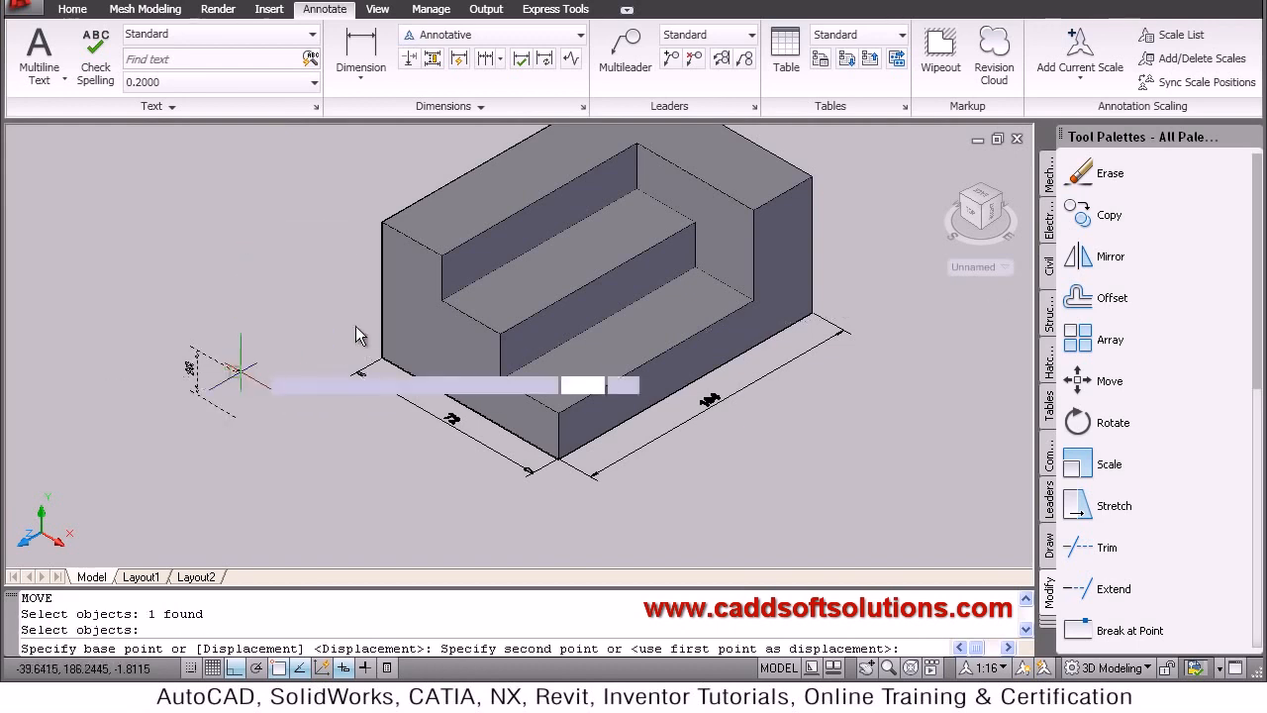
pyautogui.click(448, 263)
pyautogui.scroll(4, 429, 266)
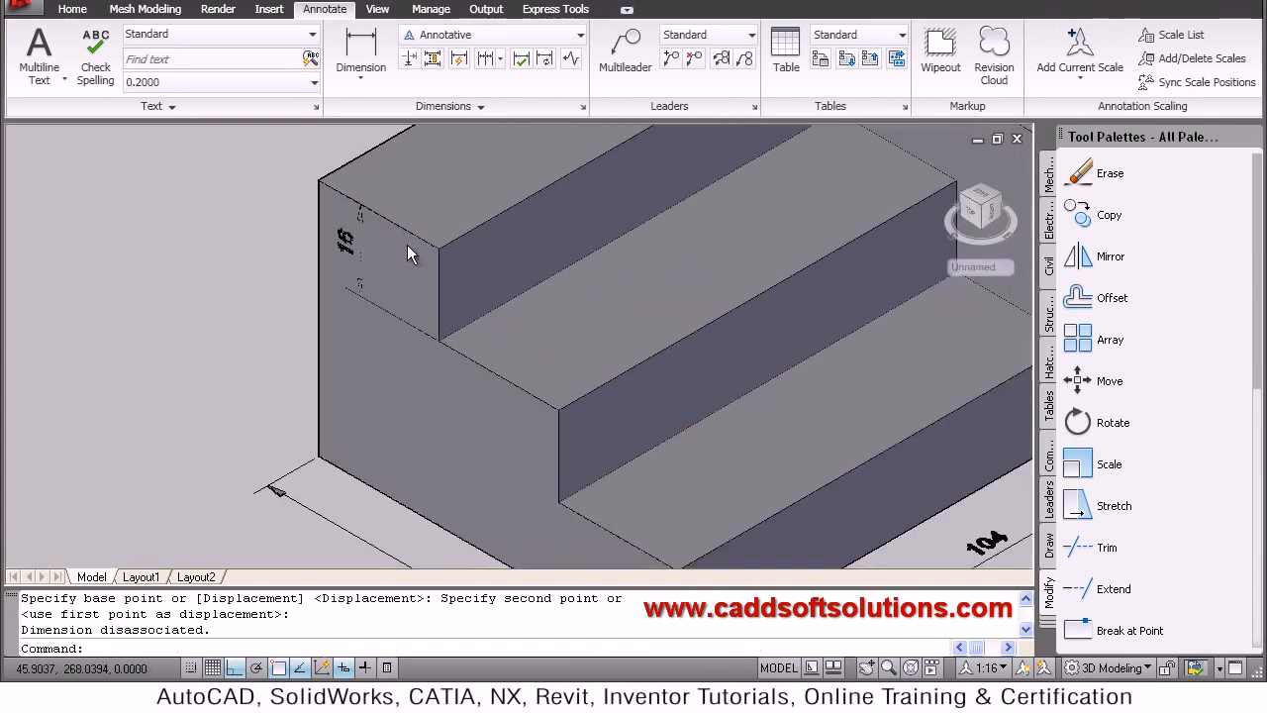
pyautogui.press('Escape')
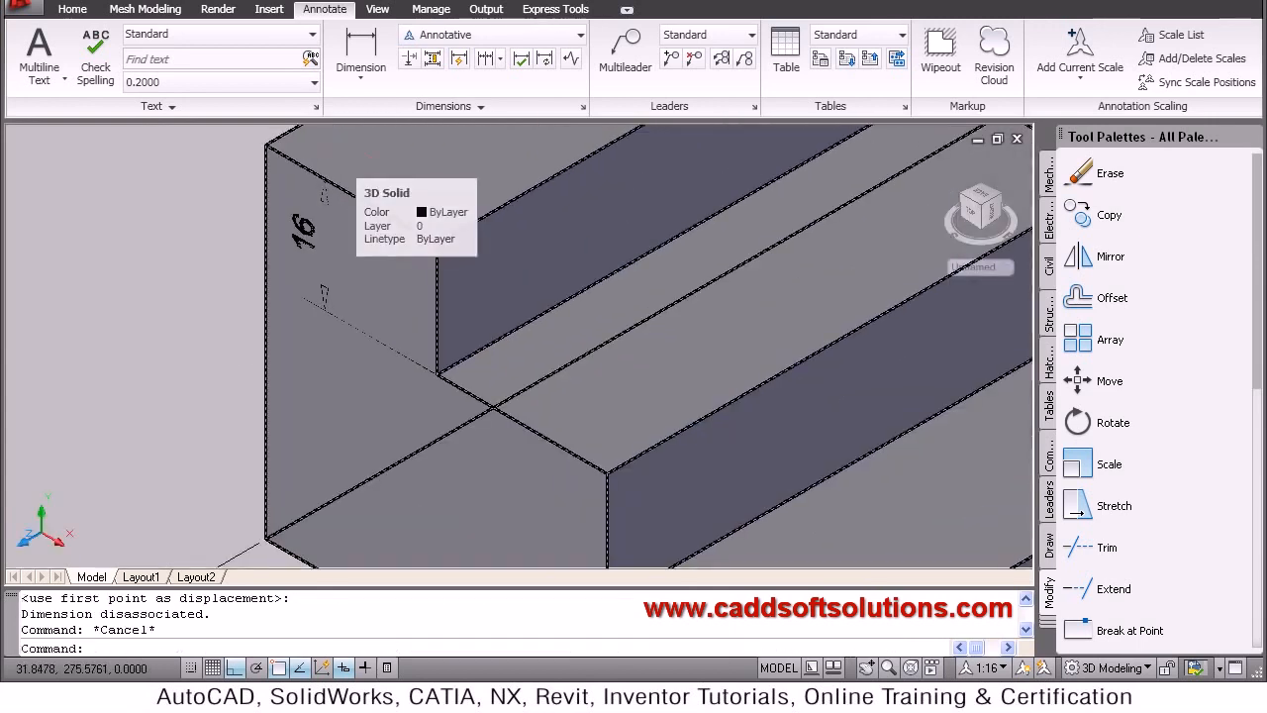
# Change the visual style to 2D Wireframe
pyautogui.click(69, 8)
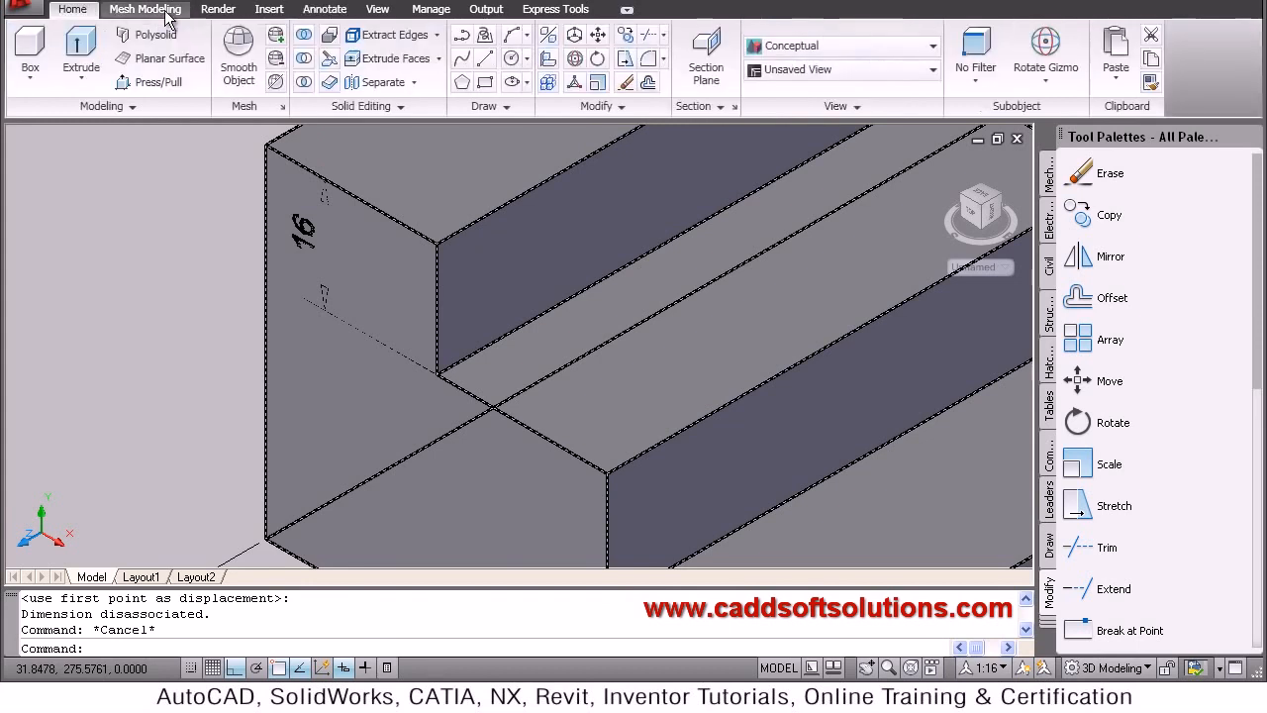
pyautogui.click(801, 47)
pyautogui.click(785, 99)
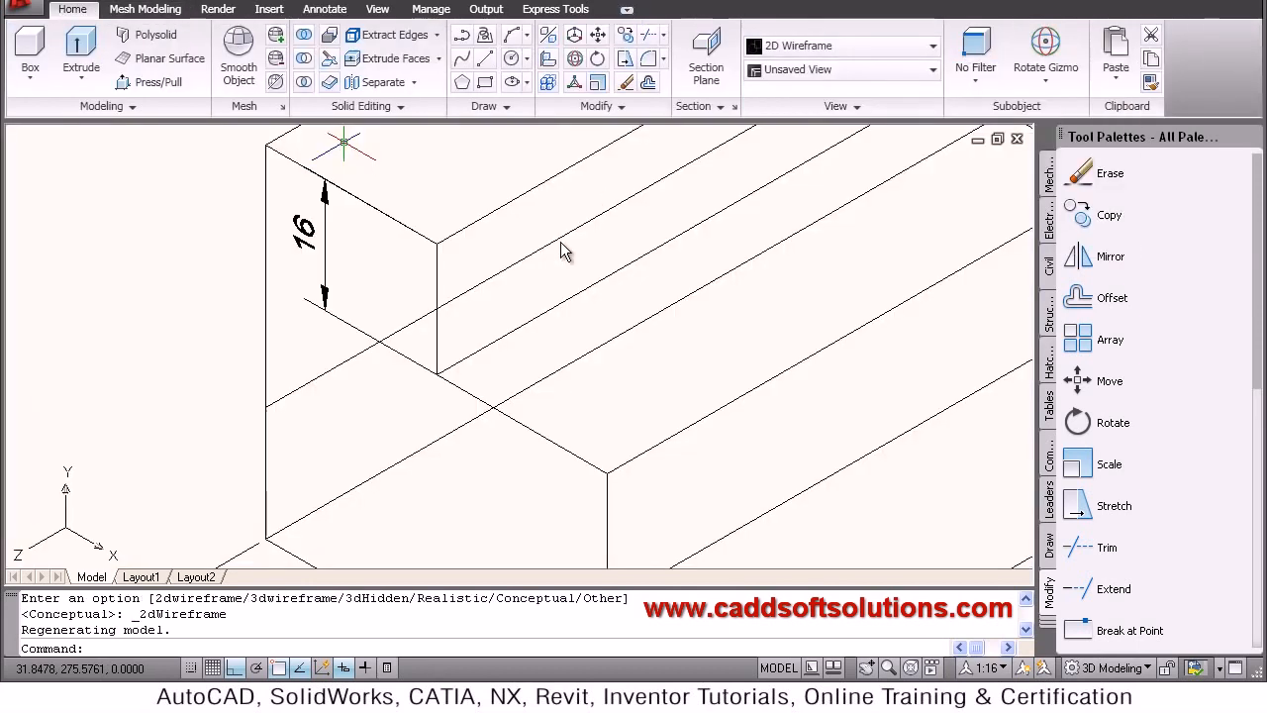
pyautogui.scroll(-2, 497, 344)
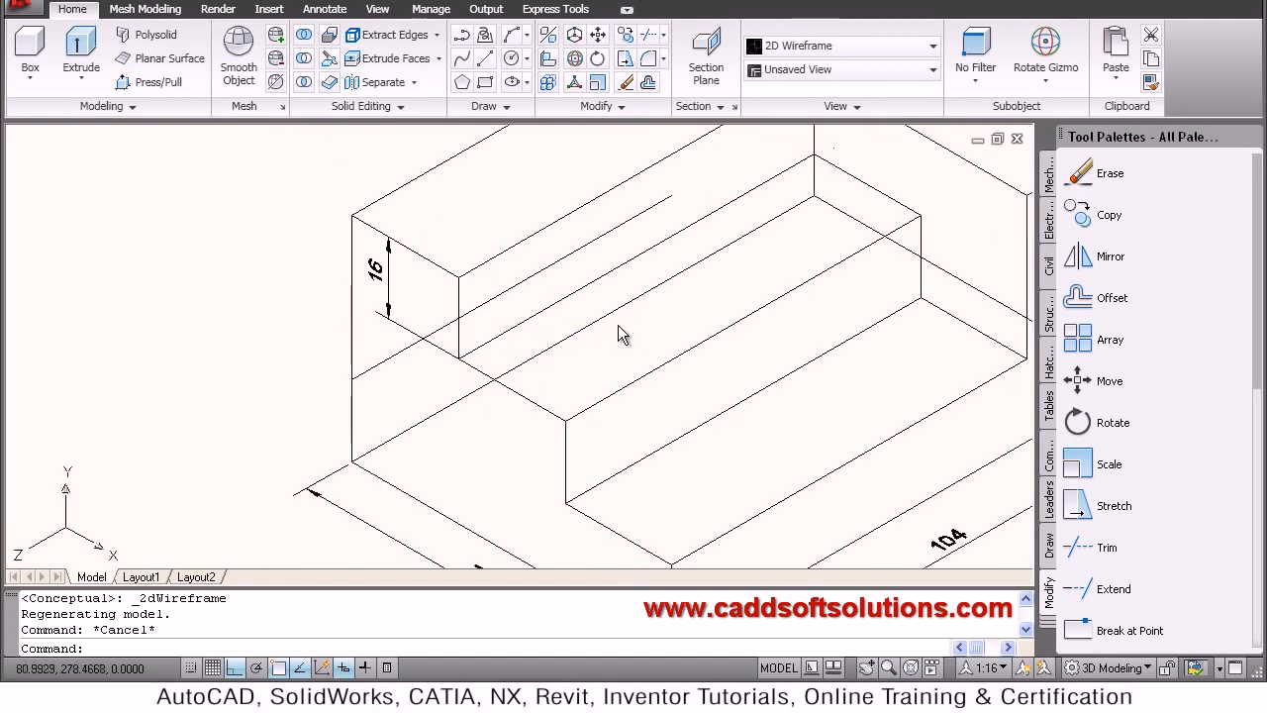
pyautogui.scroll(-1, 620, 334)
pyautogui.moveTo(670, 340); pyautogui.dragTo(553, 321, button='middle')
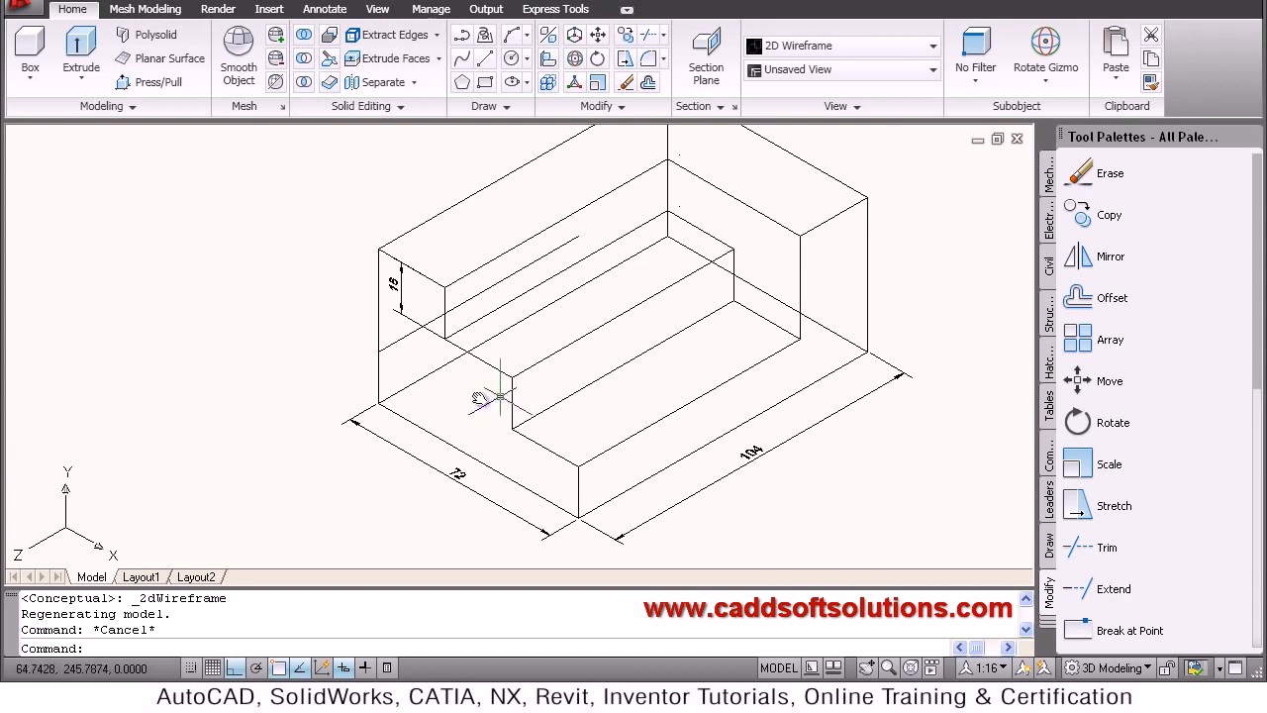
# Add a vertical linear dimension for the lower step's riser on the stepped end face, placed outside the model
pyautogui.scroll(2, 464, 400)
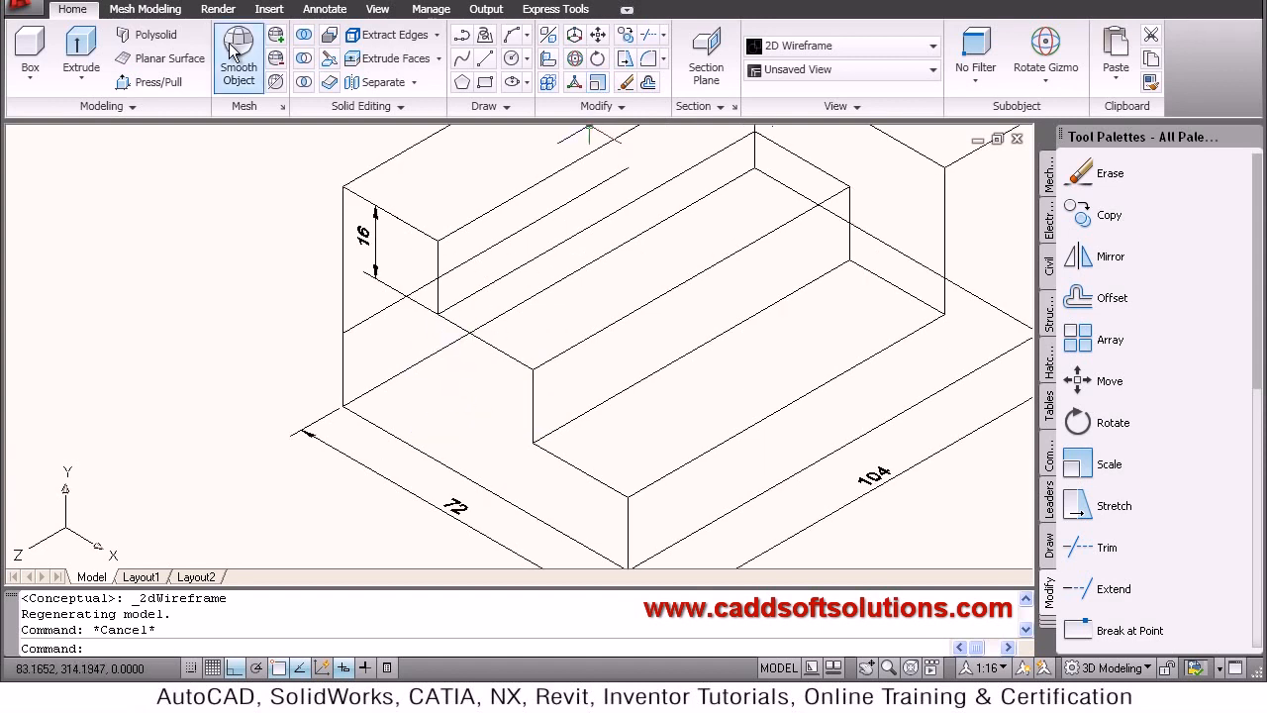
pyautogui.click(323, 10)
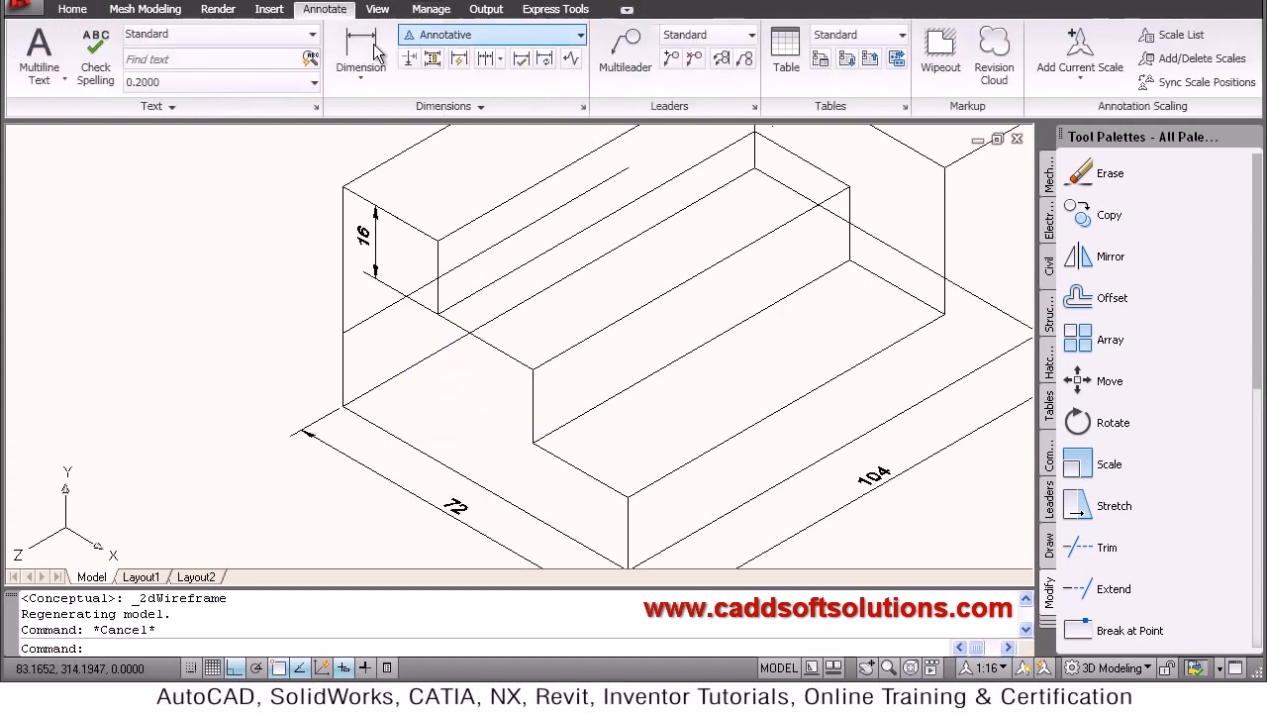
pyautogui.click(534, 368)
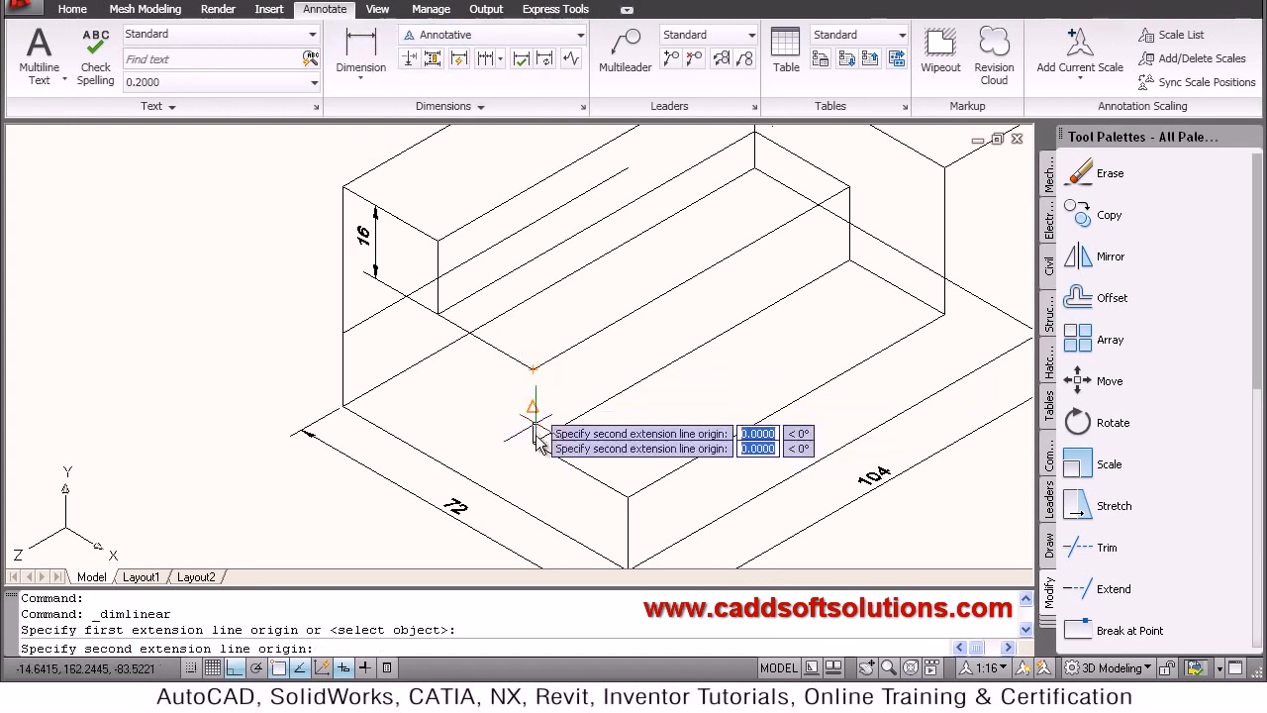
pyautogui.click(534, 443)
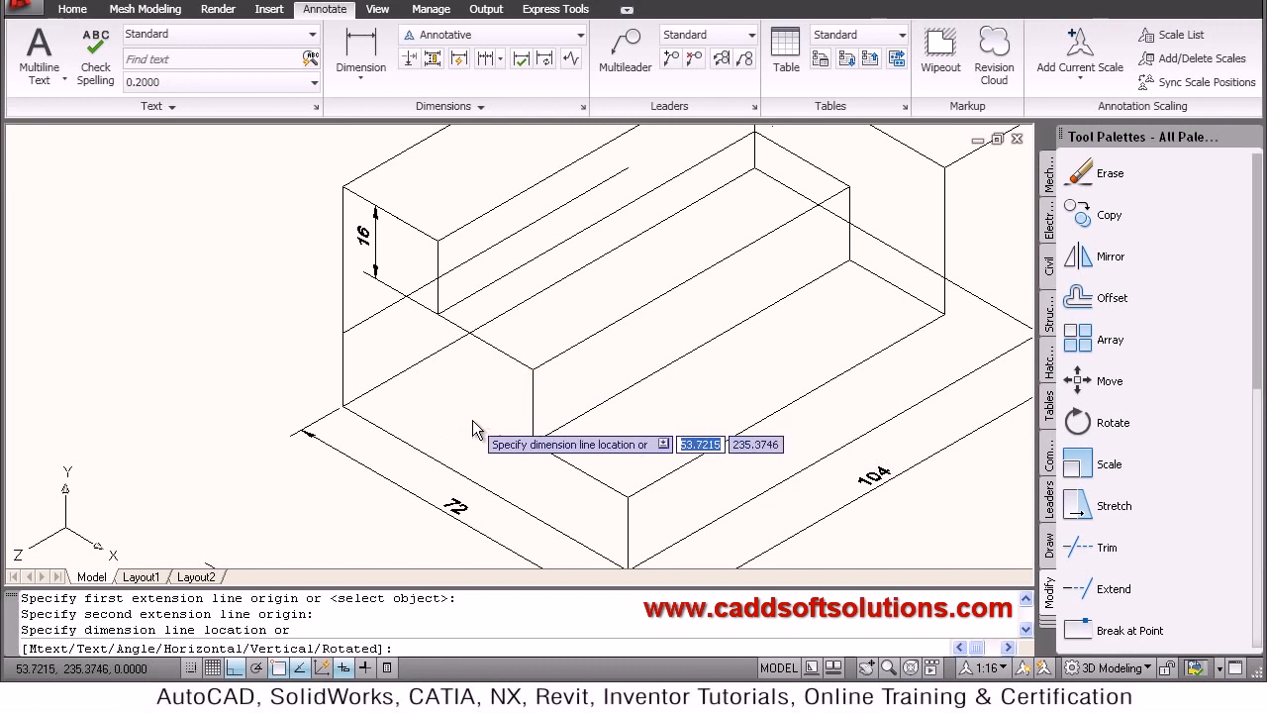
pyautogui.scroll(-5, 458, 396)
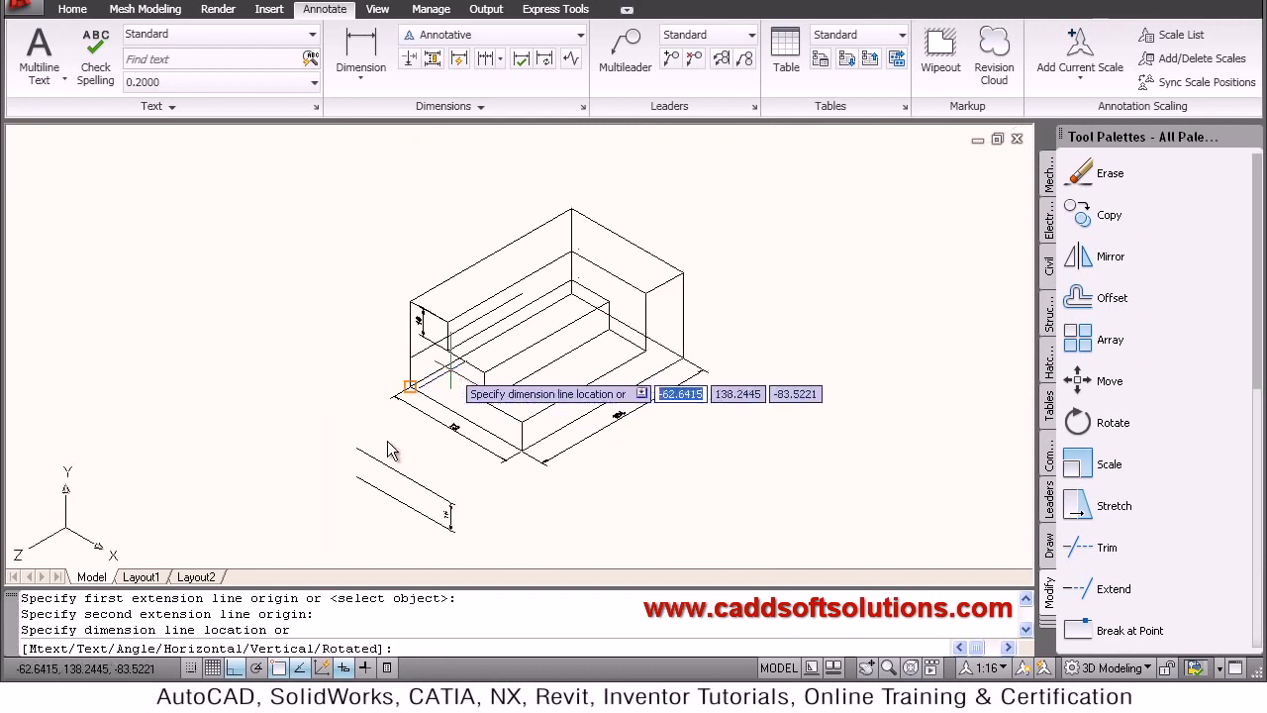
pyautogui.click(342, 470)
# Move the lower riser's dimension onto the stepped end face, aligning its upper extension line with that riser's top corner
pyautogui.scroll(2, 362, 462)
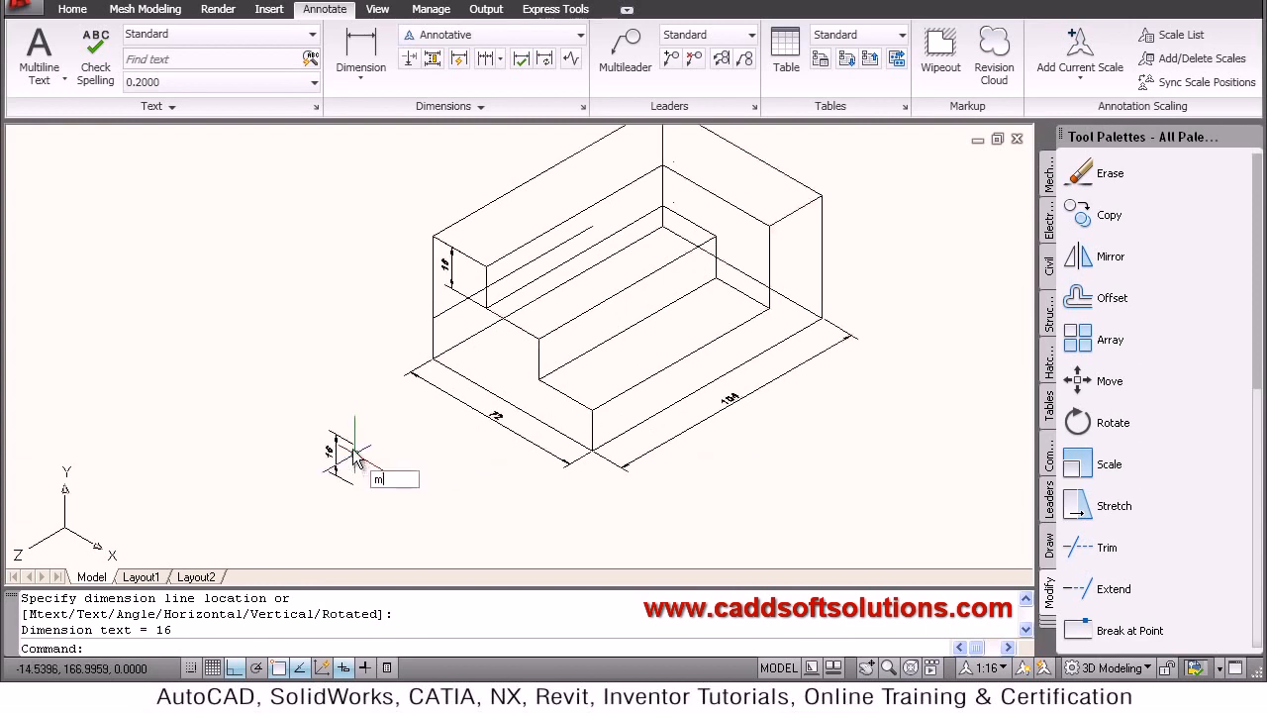
pyautogui.press('Return')
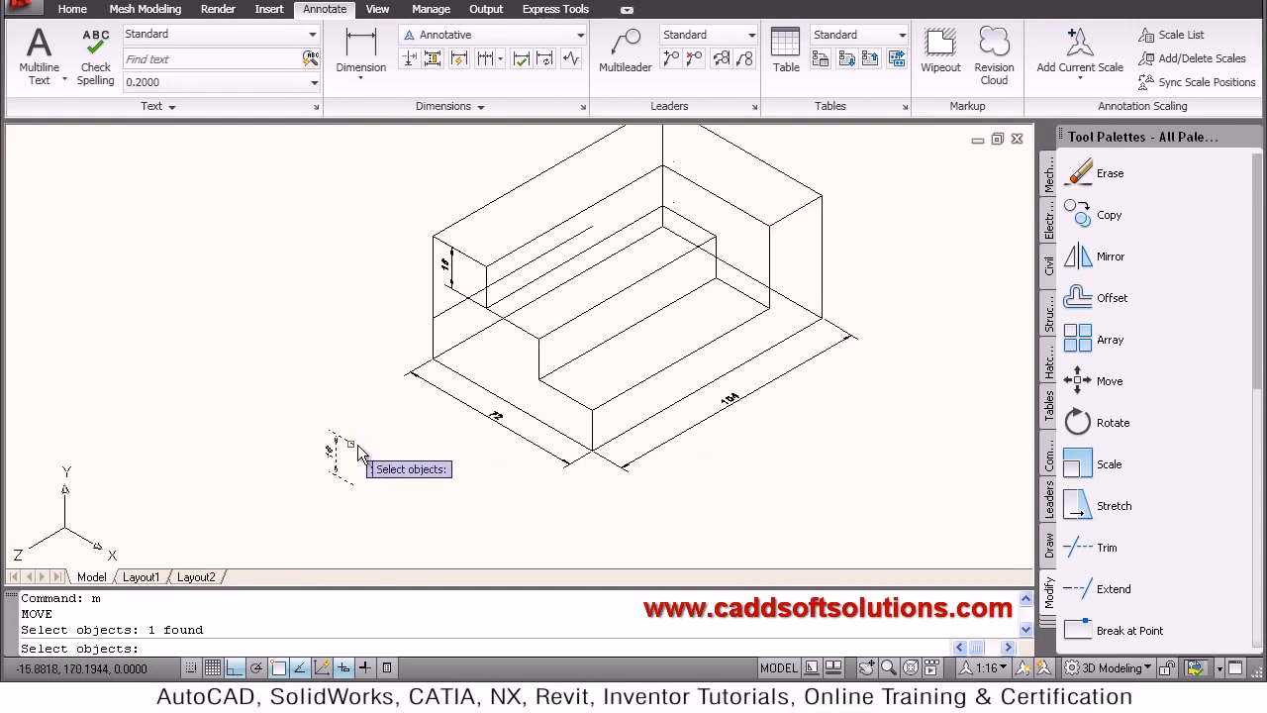
pyautogui.press('Return')
pyautogui.click(338, 438)
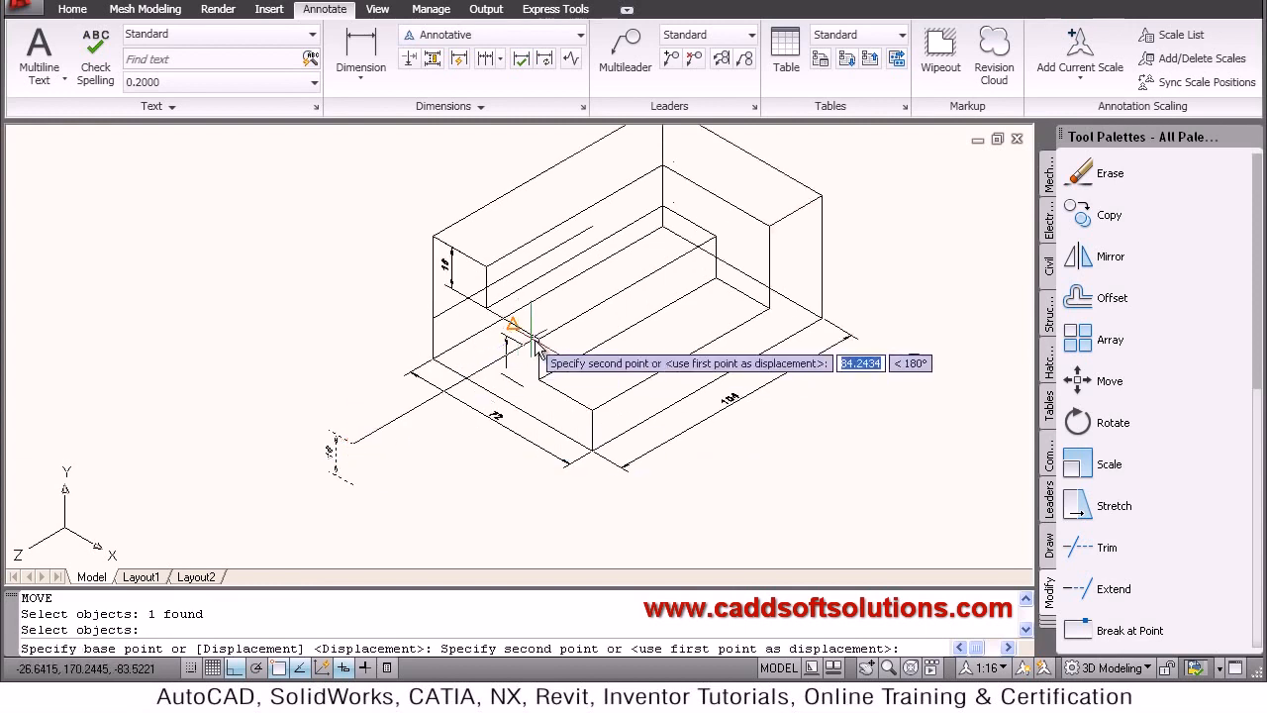
pyautogui.click(540, 368)
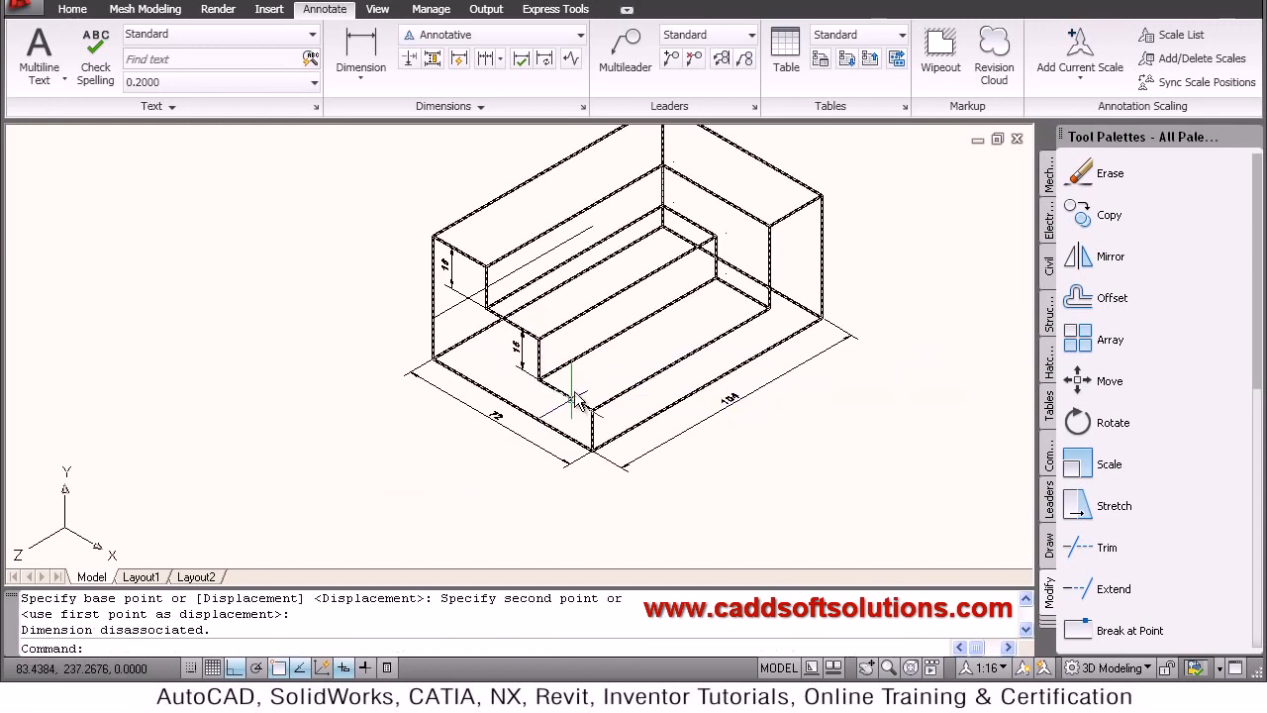
pyautogui.scroll(3, 559, 337)
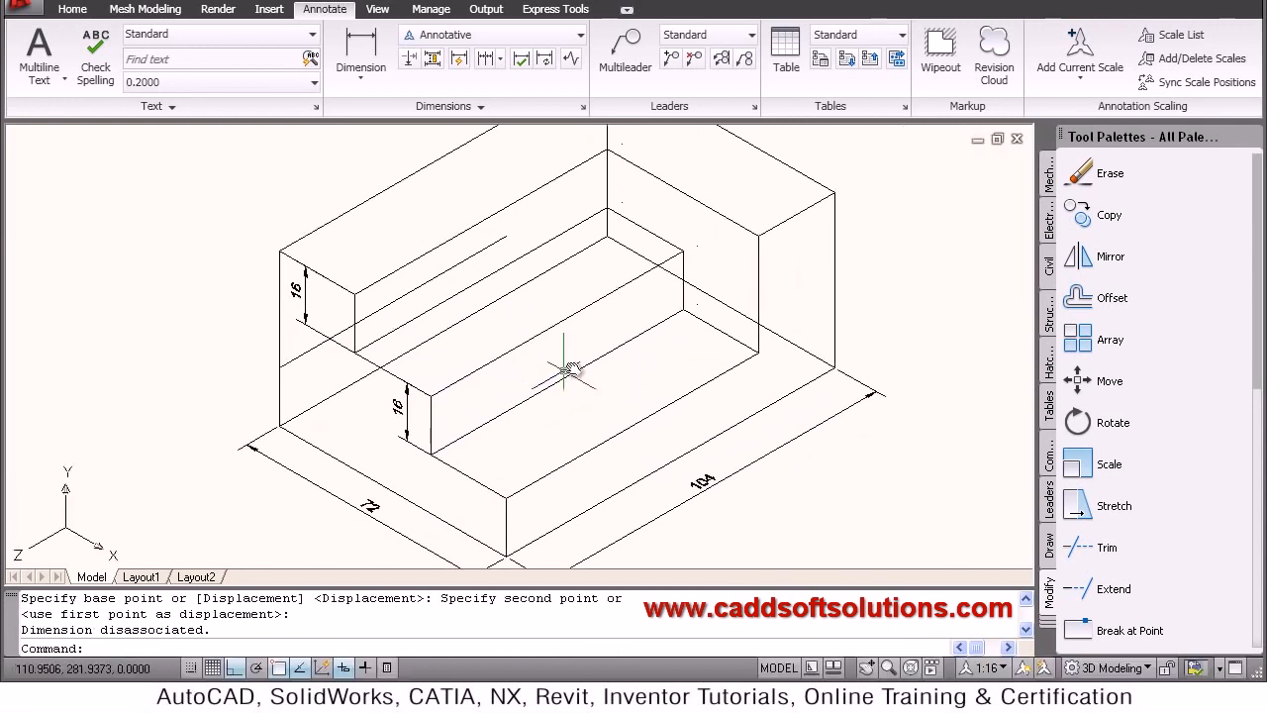
pyautogui.scroll(-3, 569, 370)
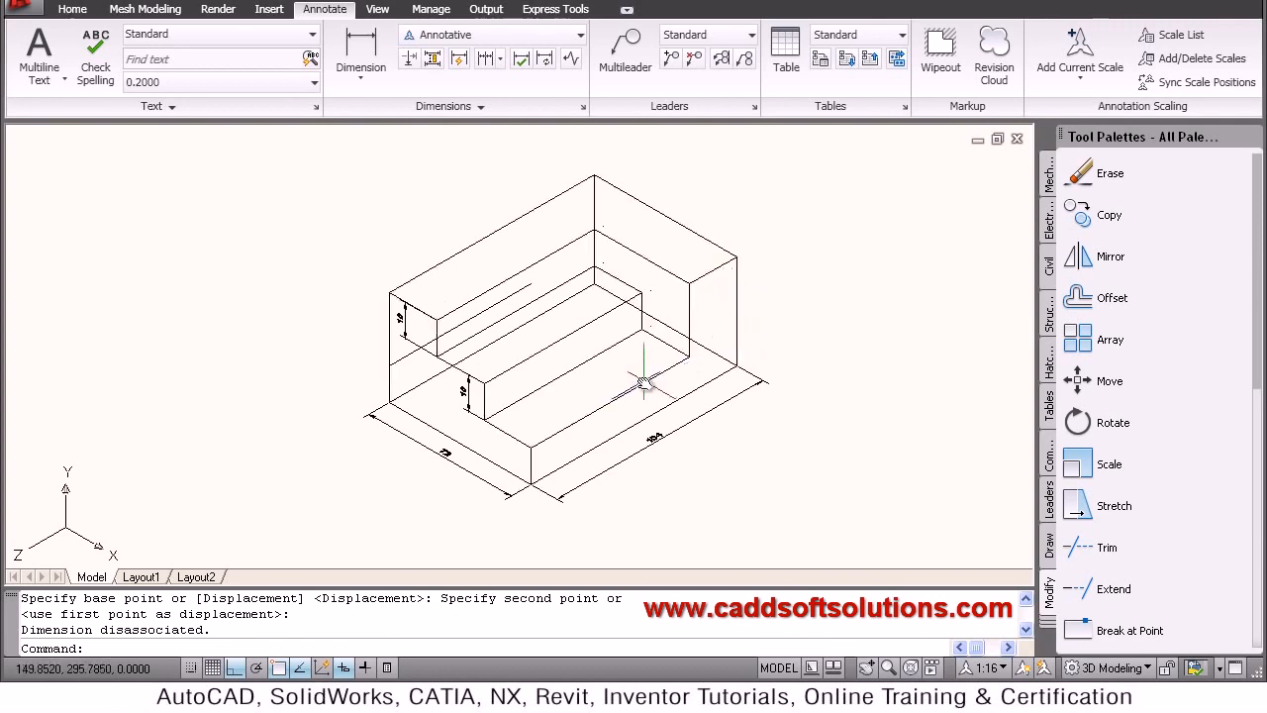
# Switch the UCS to the preset Right orientation and bring up the annotation tools for dimensioning
pyautogui.click(379, 12)
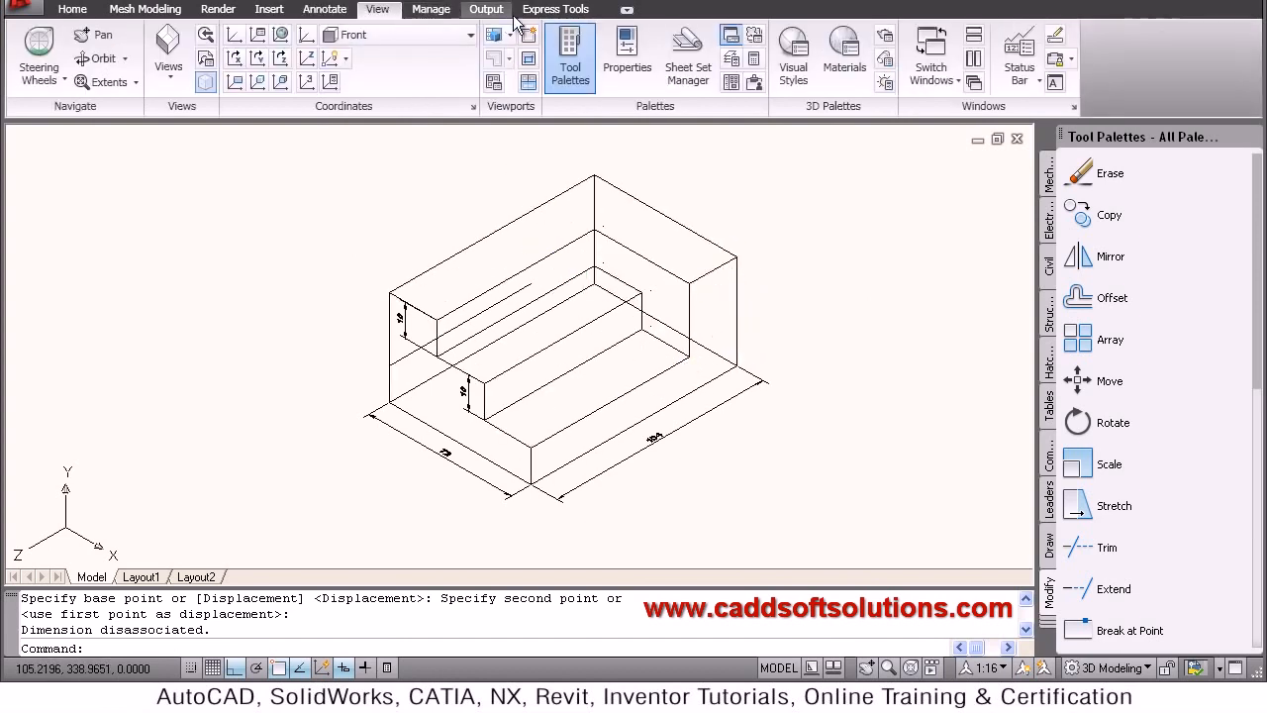
pyautogui.click(401, 35)
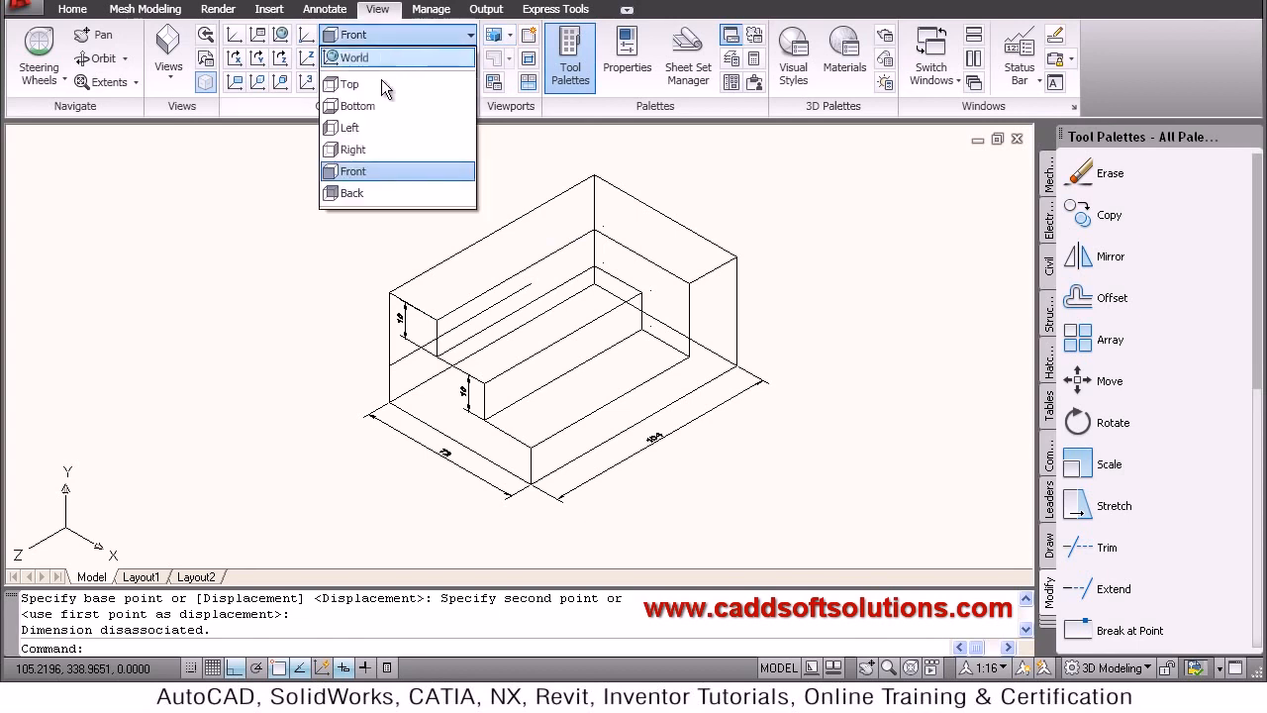
pyautogui.click(365, 150)
pyautogui.click(324, 10)
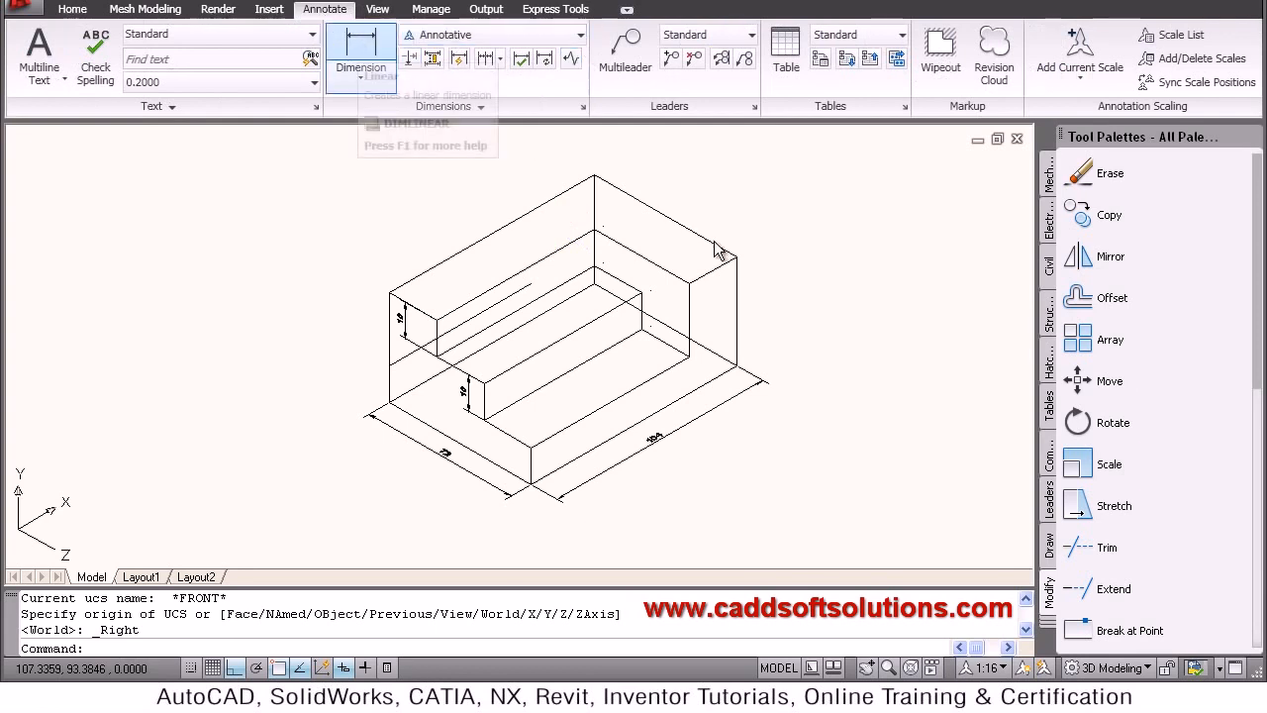
# Add a vertical linear dimension for the block's overall height along the outer rear edge of the raised end wall, offset outward
pyautogui.click(361, 48)
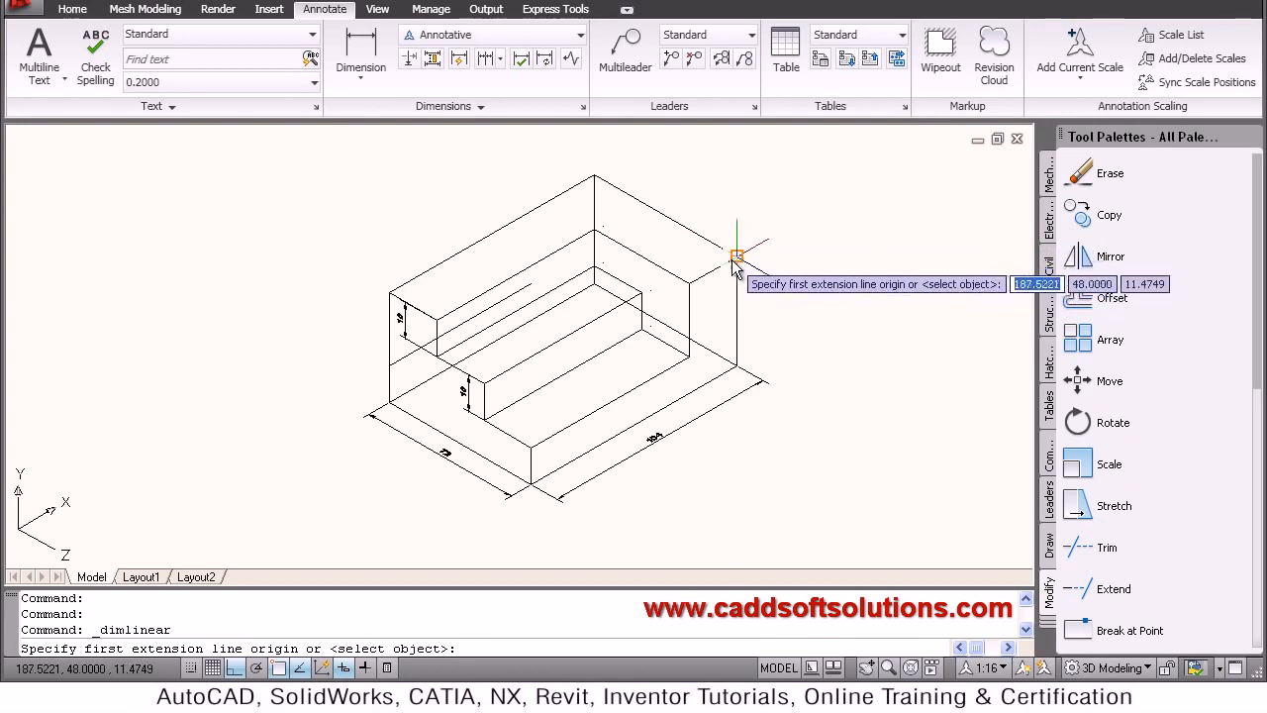
pyautogui.click(732, 264)
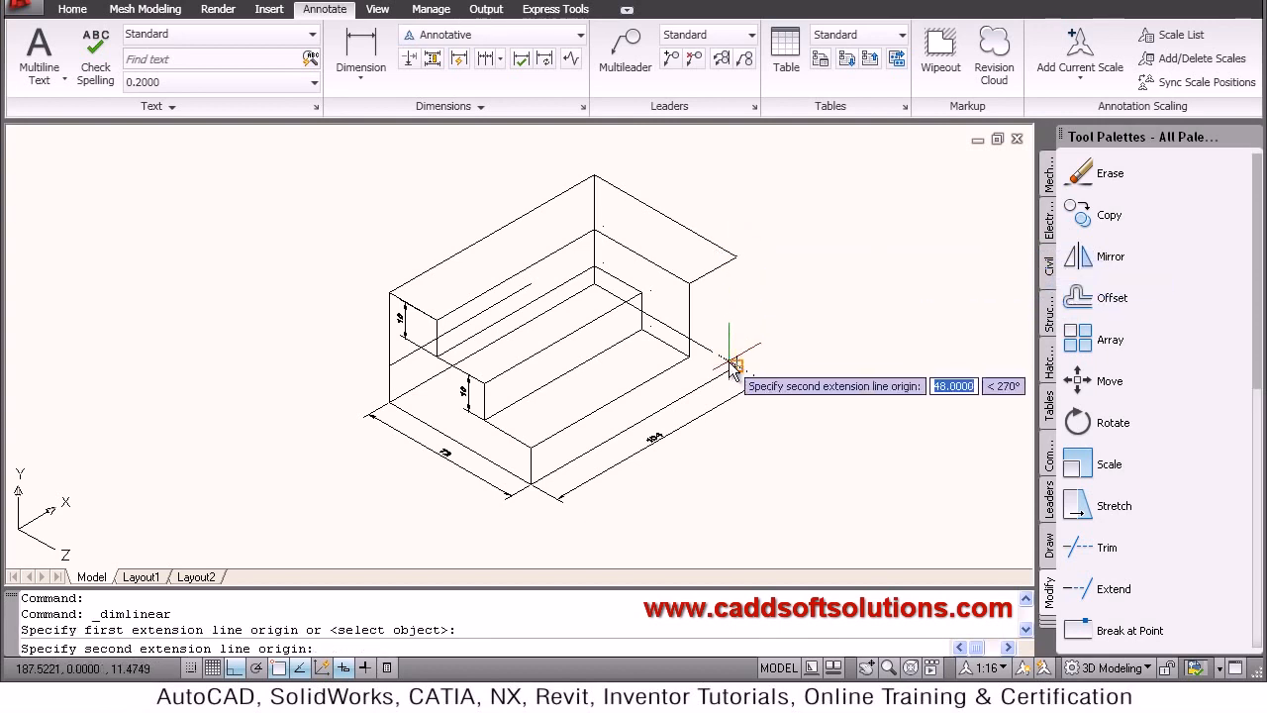
pyautogui.click(767, 309)
pyautogui.click(778, 303)
# Move the overall height dimension so its upper extension line starts at the top corner of the block's outer vertical edge
pyautogui.scroll(4, 775, 272)
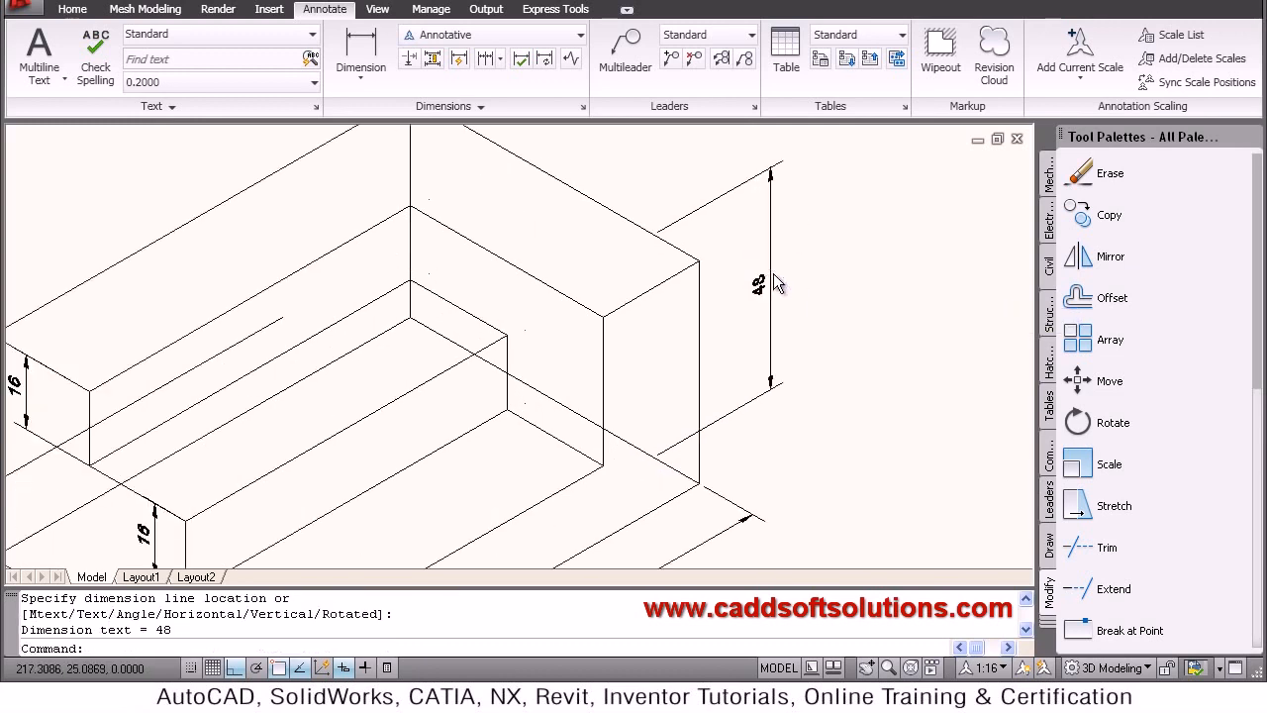
pyautogui.write('m')
pyautogui.press('Return')
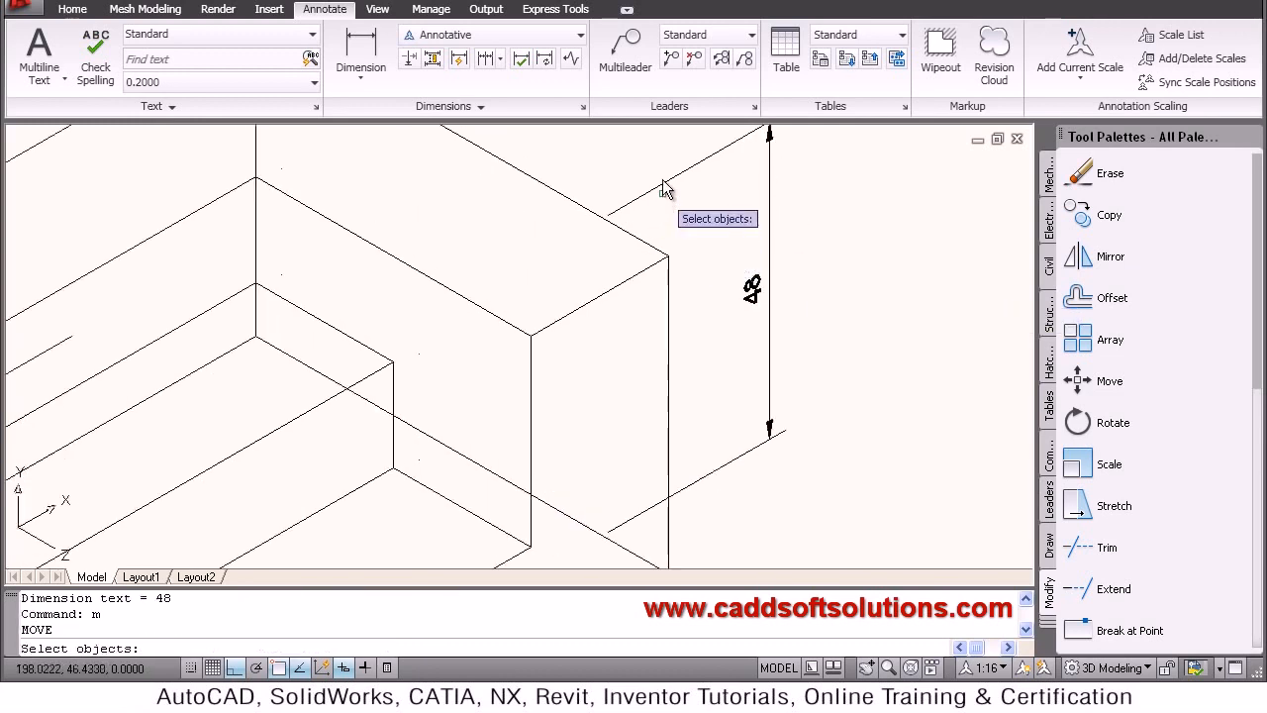
pyautogui.click(665, 193)
pyautogui.click(665, 192)
pyautogui.press('Return')
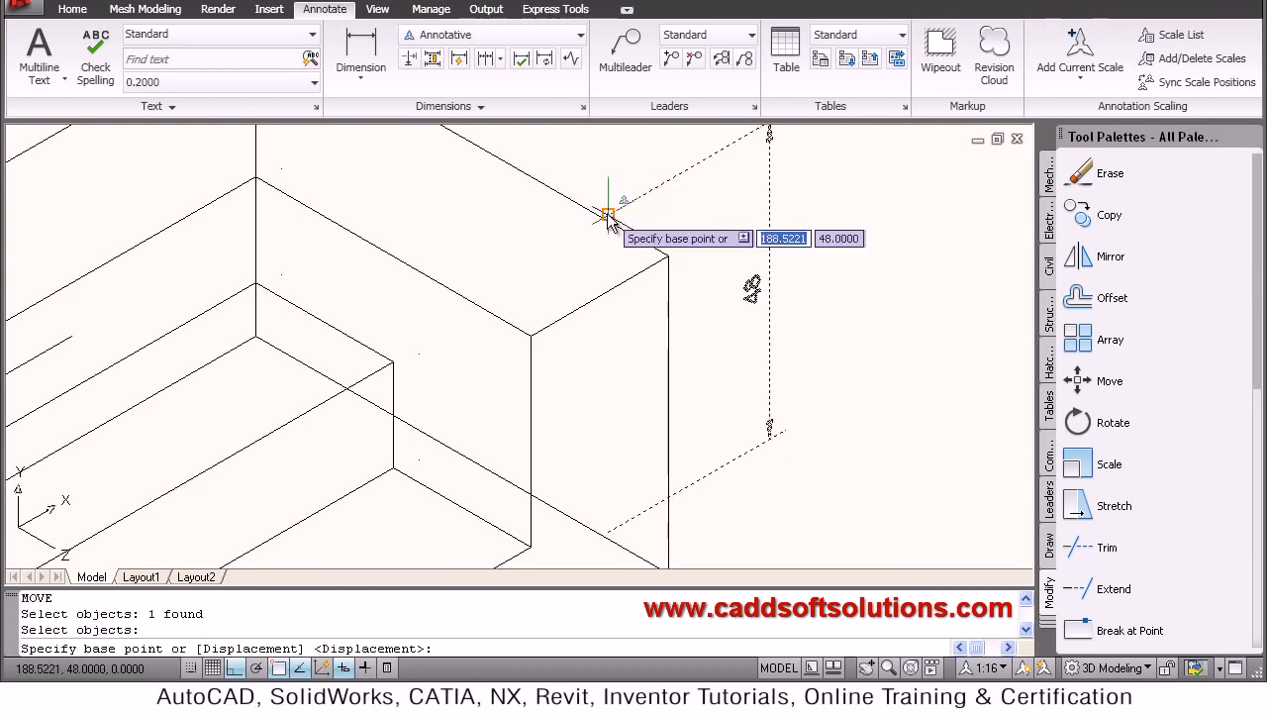
pyautogui.click(670, 257)
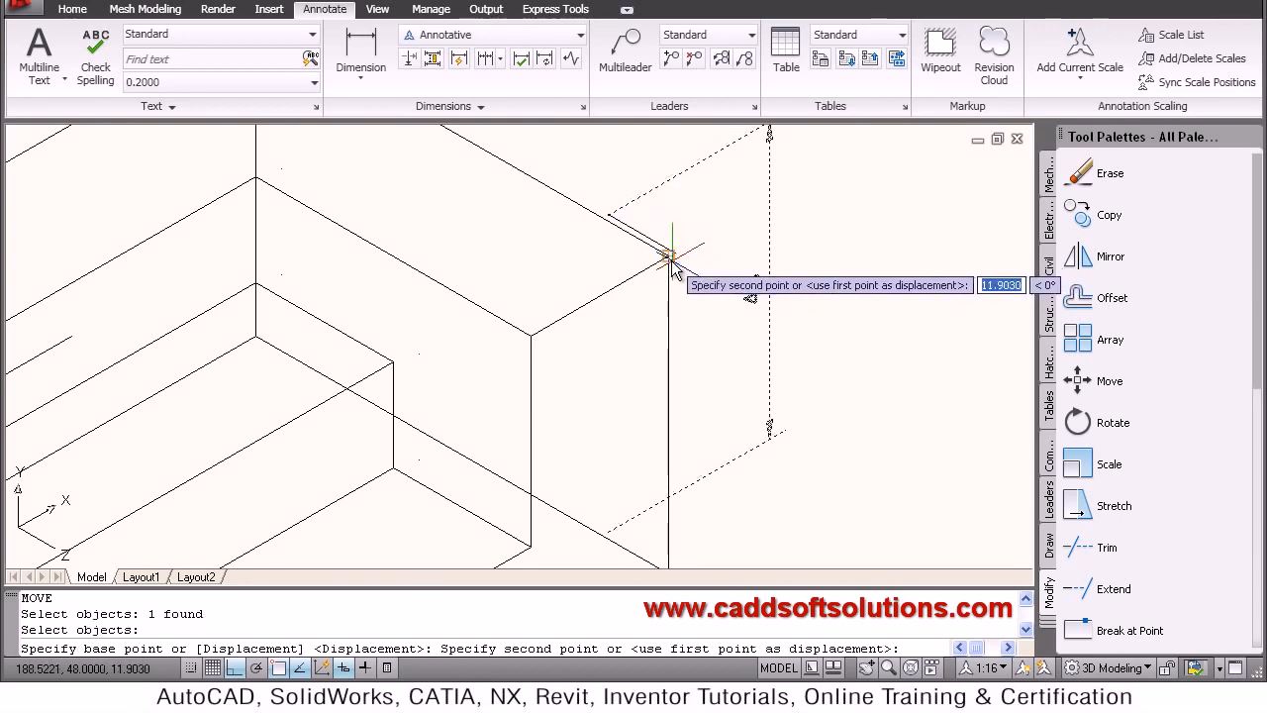
pyautogui.click(814, 319)
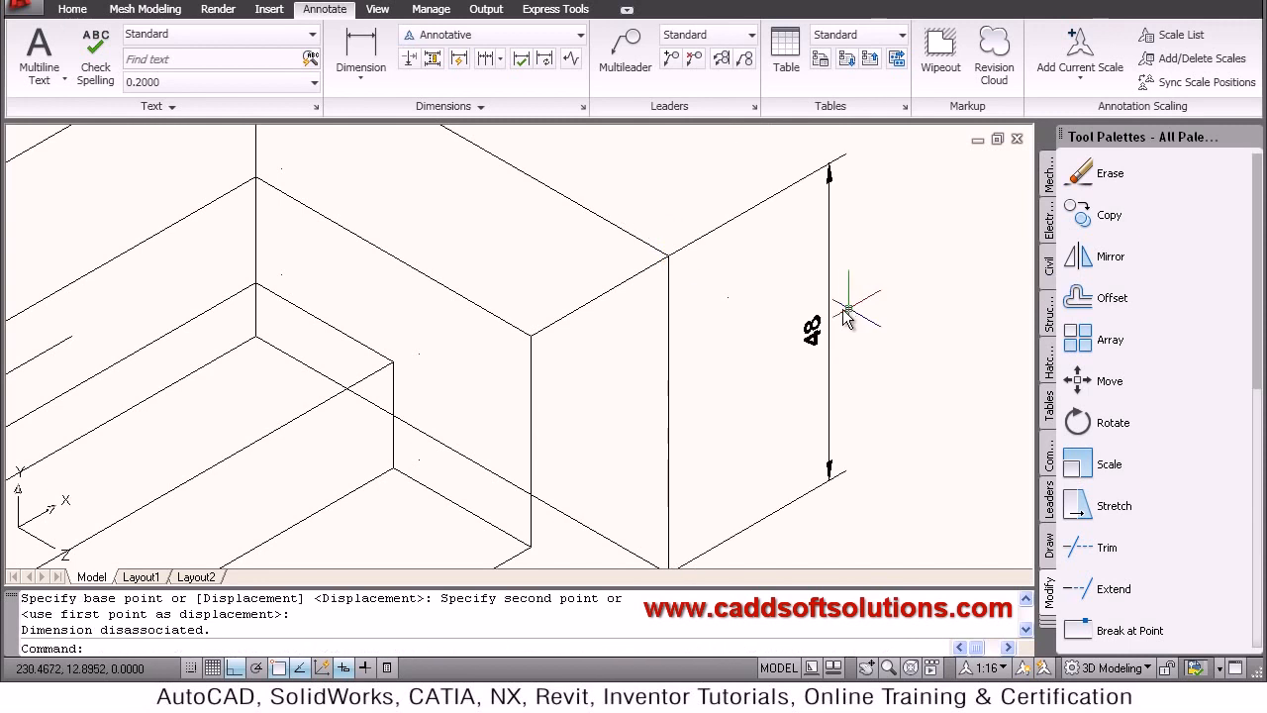
# Stretch the overall height dimension's line inward so it sits close to the block's vertical edge
pyautogui.scroll(-3, 834, 314)
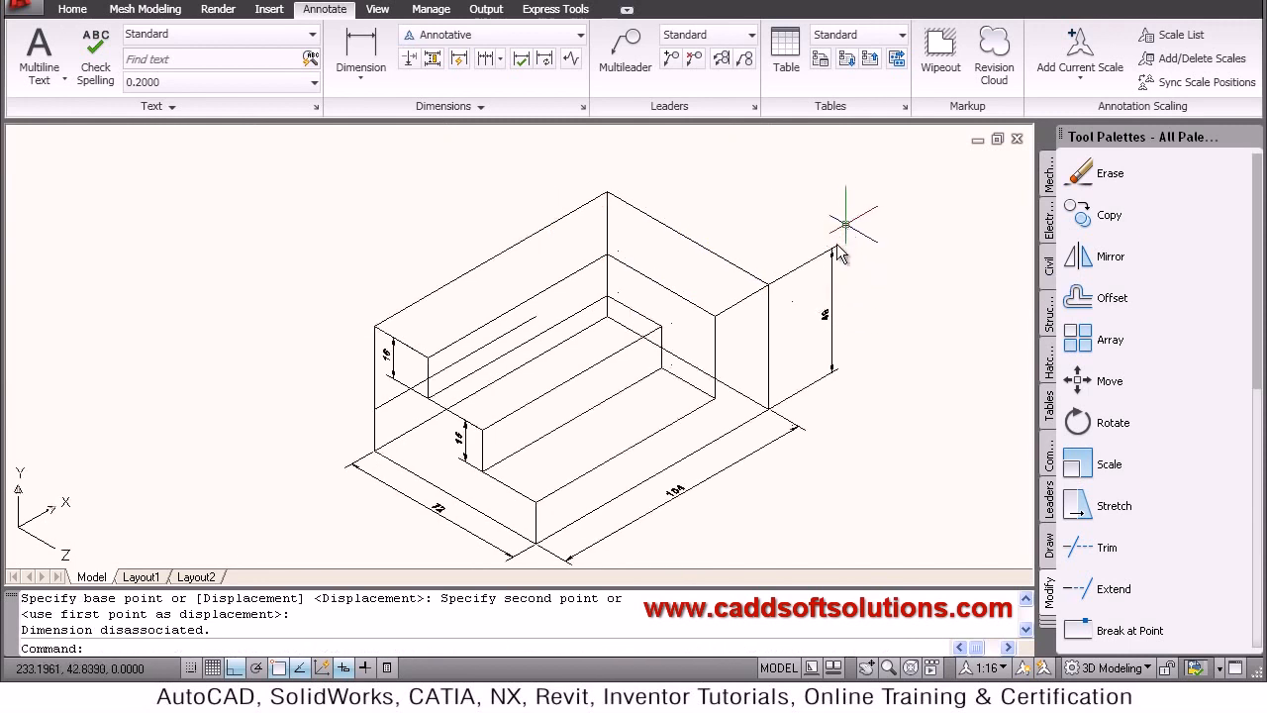
pyautogui.click(834, 285)
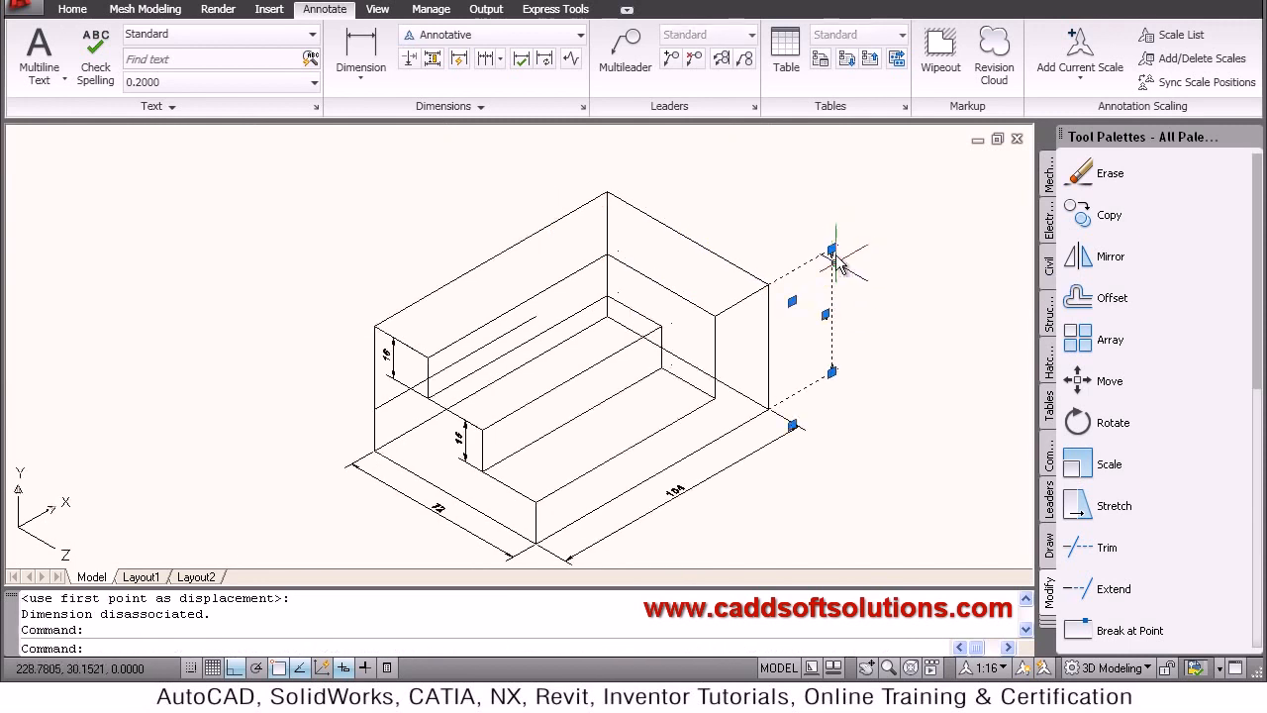
pyautogui.click(832, 249)
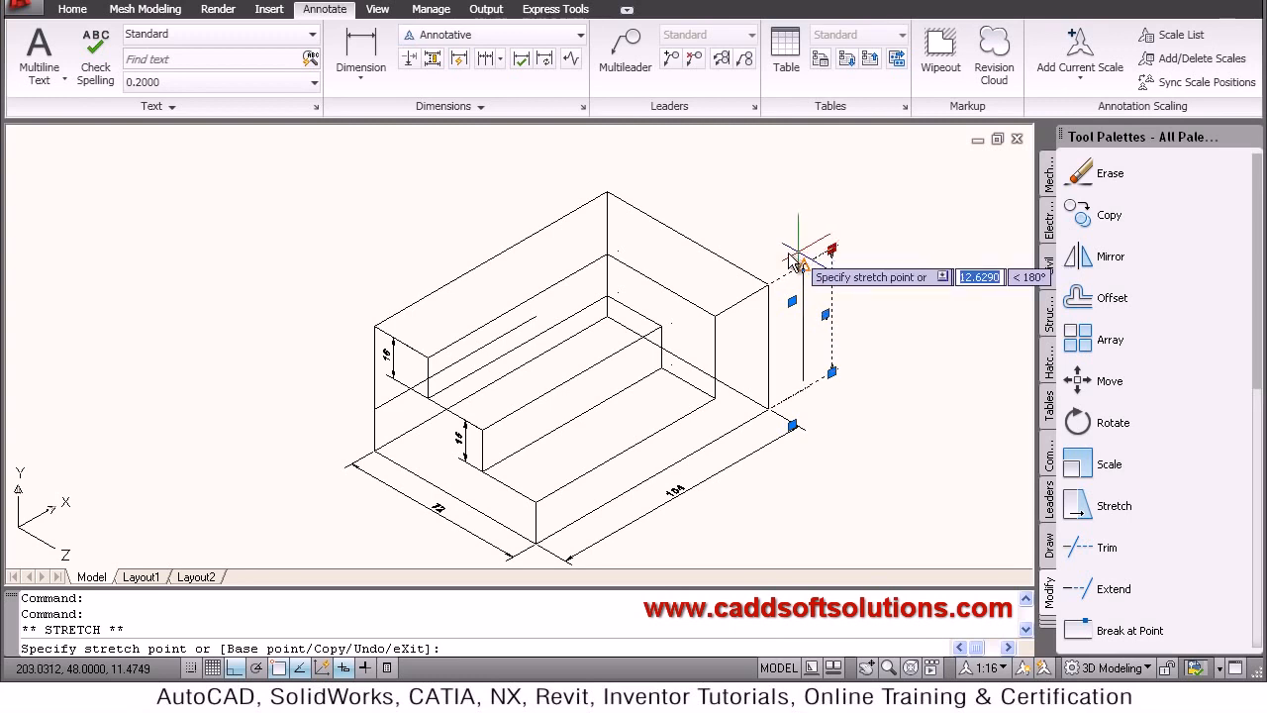
pyautogui.click(785, 257)
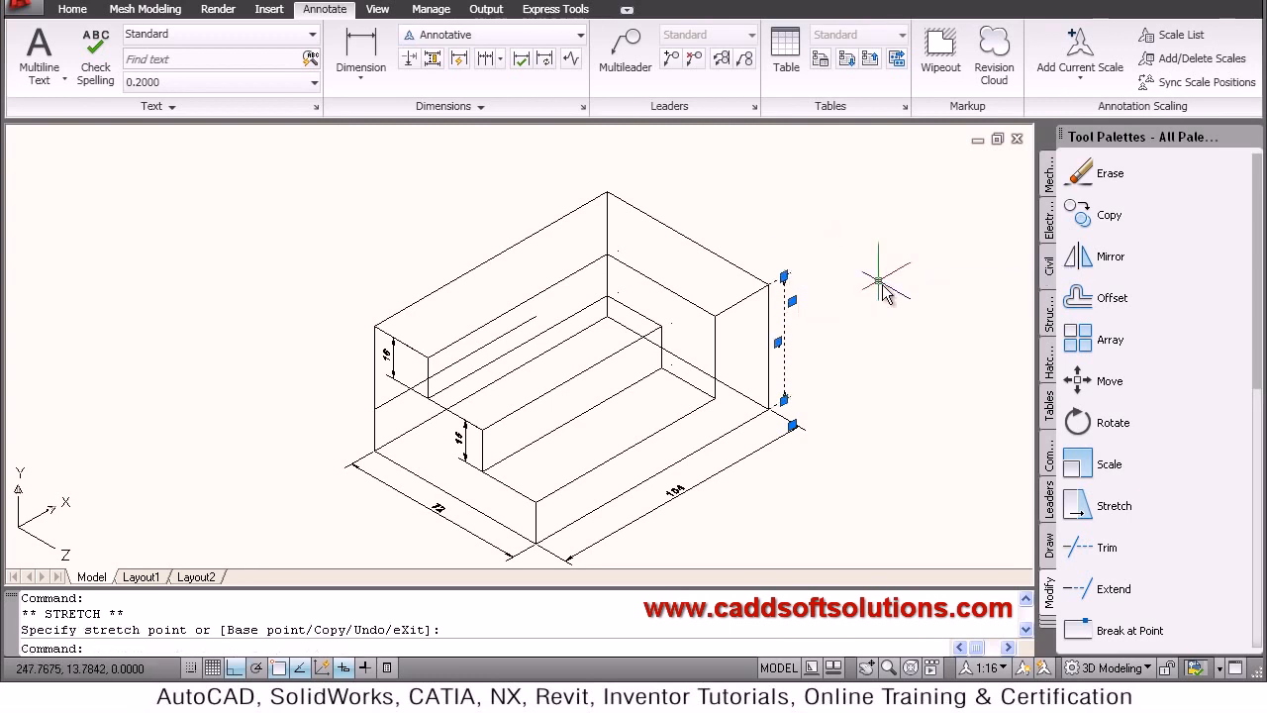
pyautogui.press('Escape')
pyautogui.scroll(2, 779, 440)
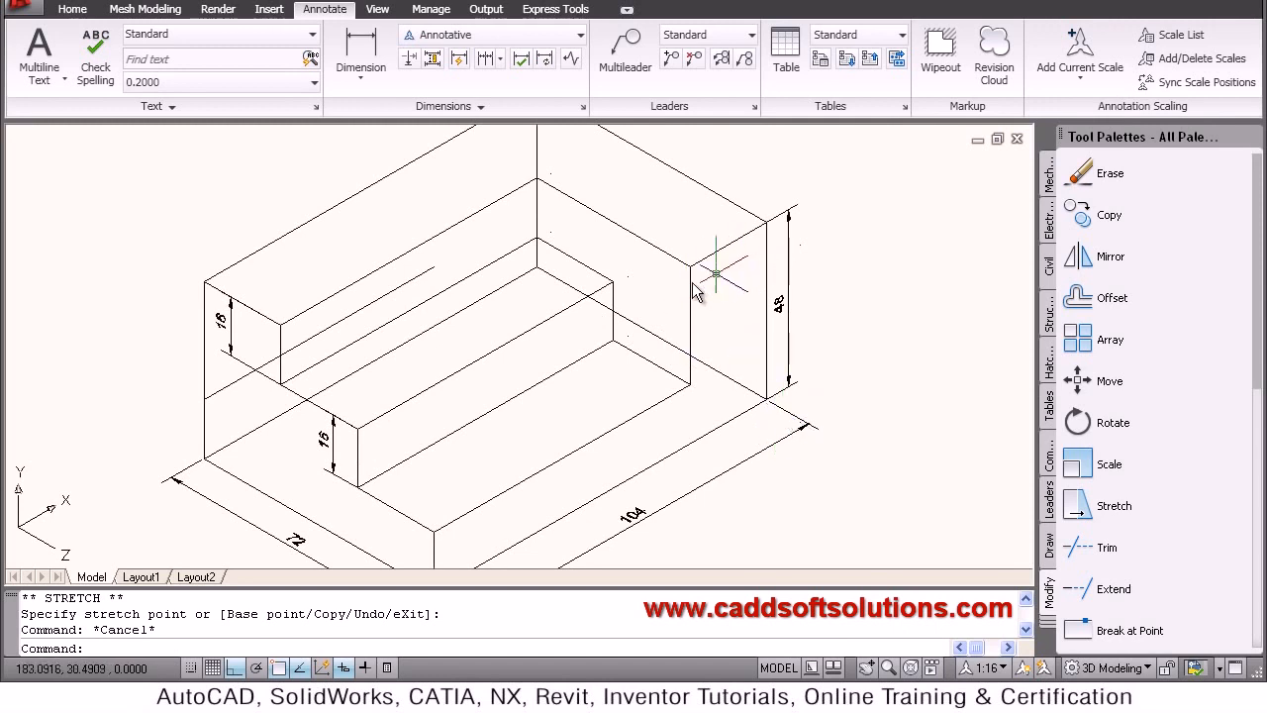
pyautogui.click(377, 60)
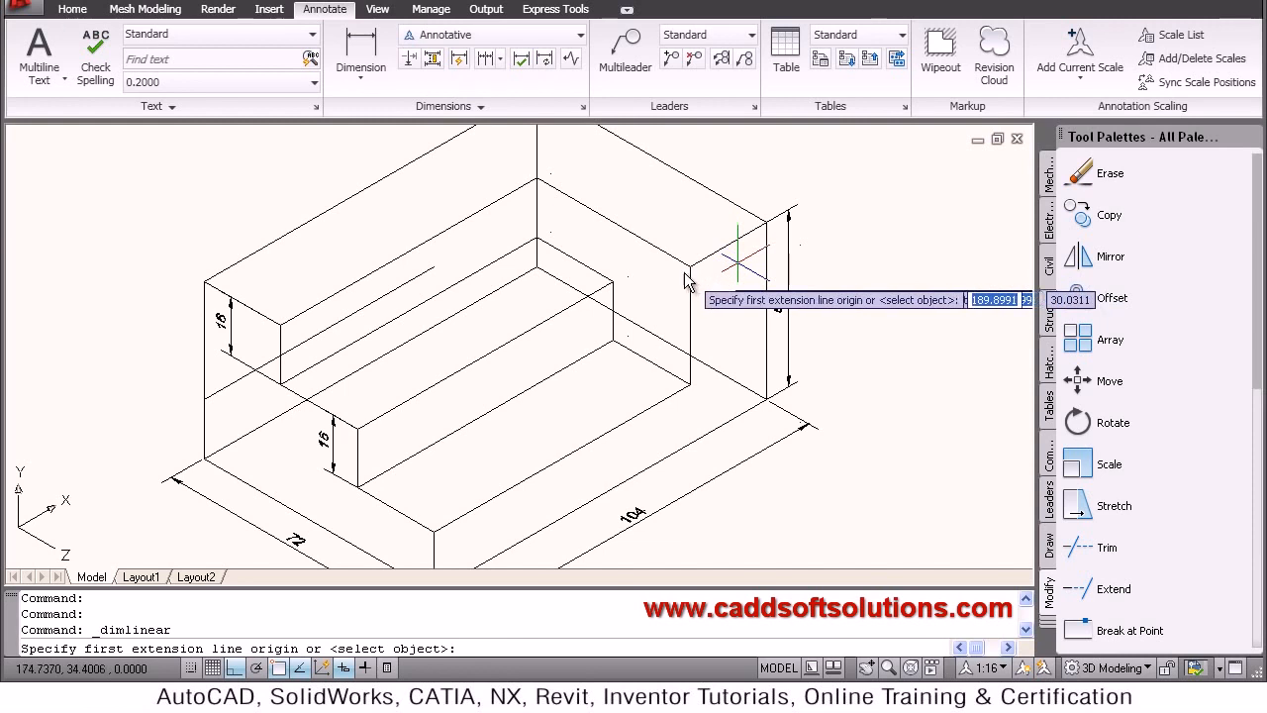
pyautogui.click(690, 267)
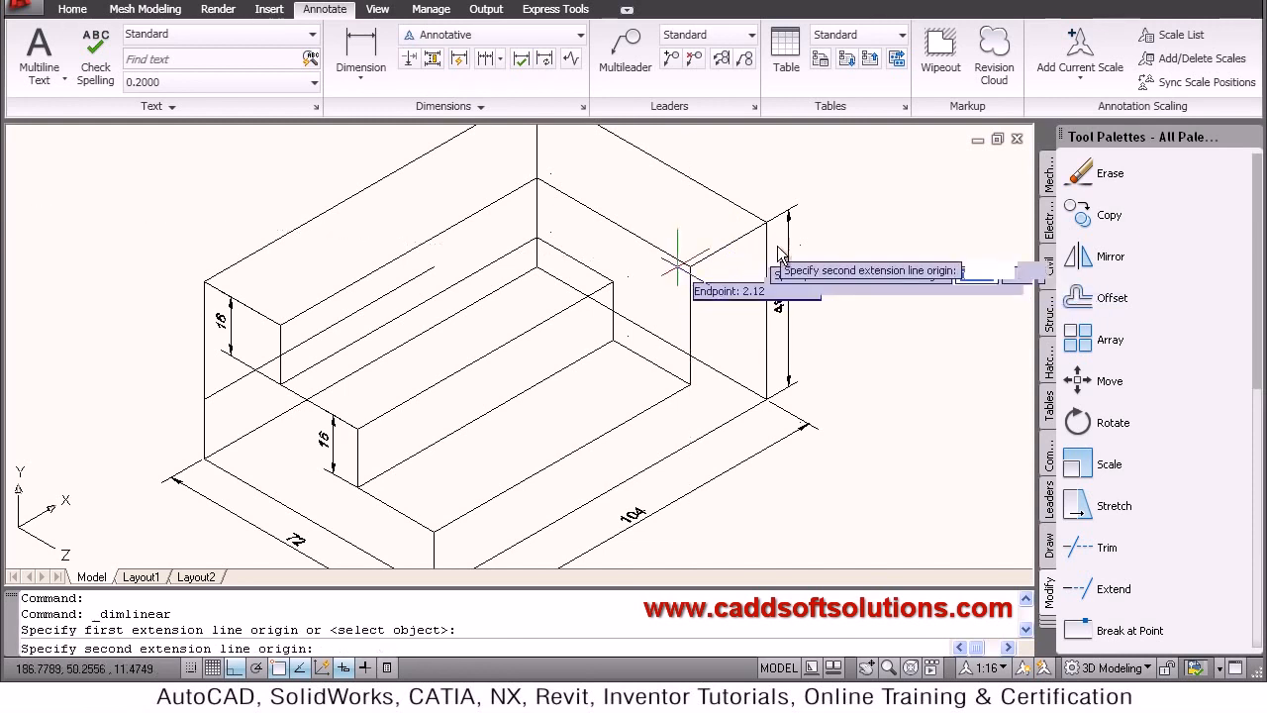
pyautogui.press('Escape')
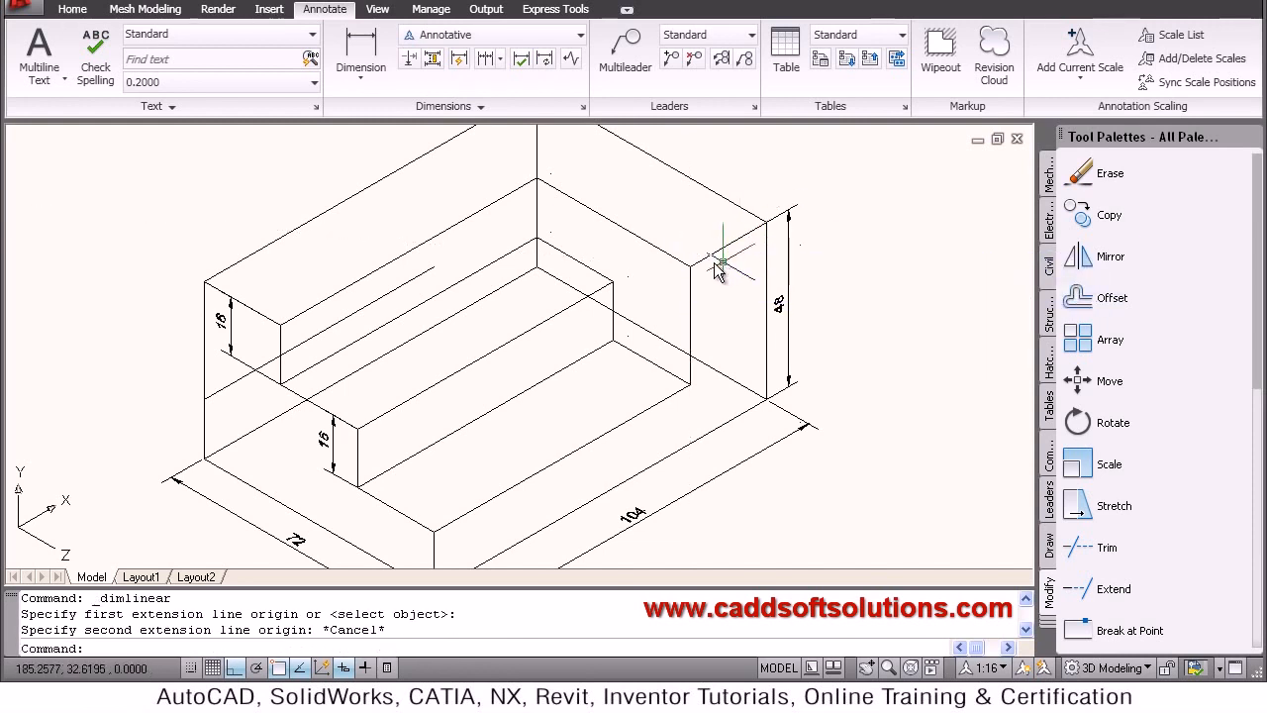
pyautogui.press('Return')
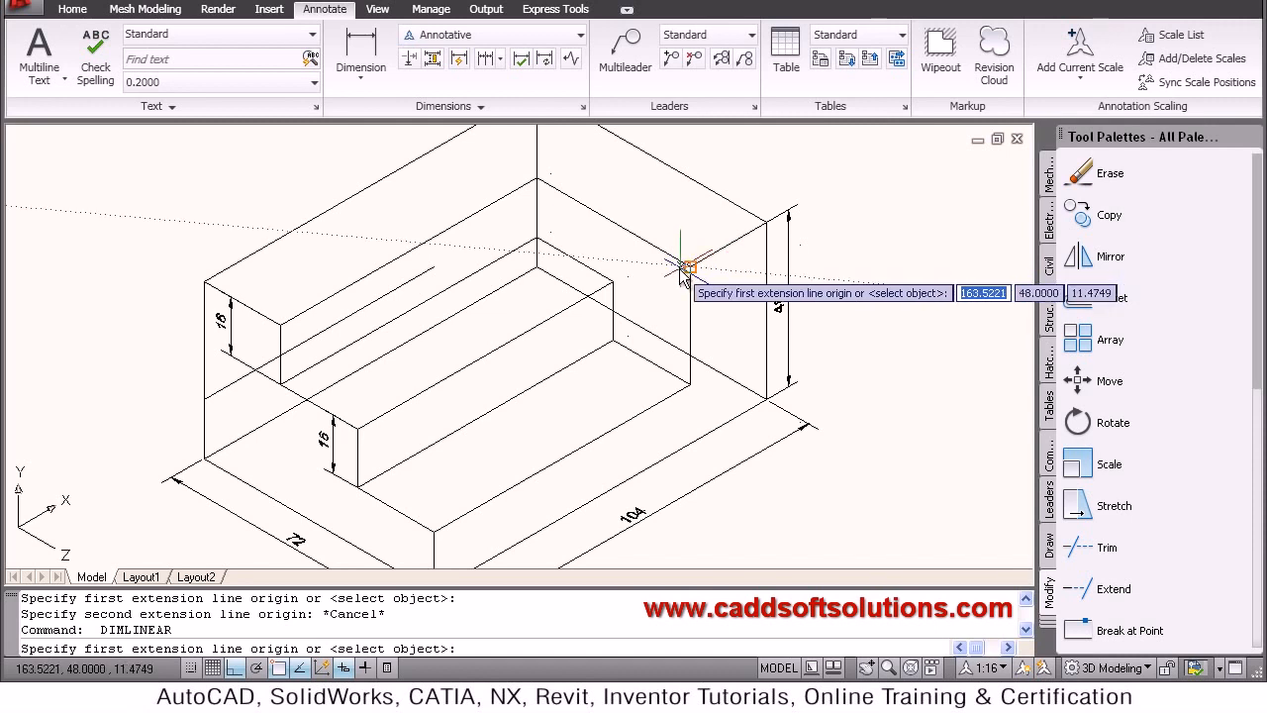
pyautogui.click(691, 267)
pyautogui.press('Escape')
# Add a linear dimension for the thickness of the raised end wall from its two top corners, with the dimension line below the edge
pyautogui.press('Return')
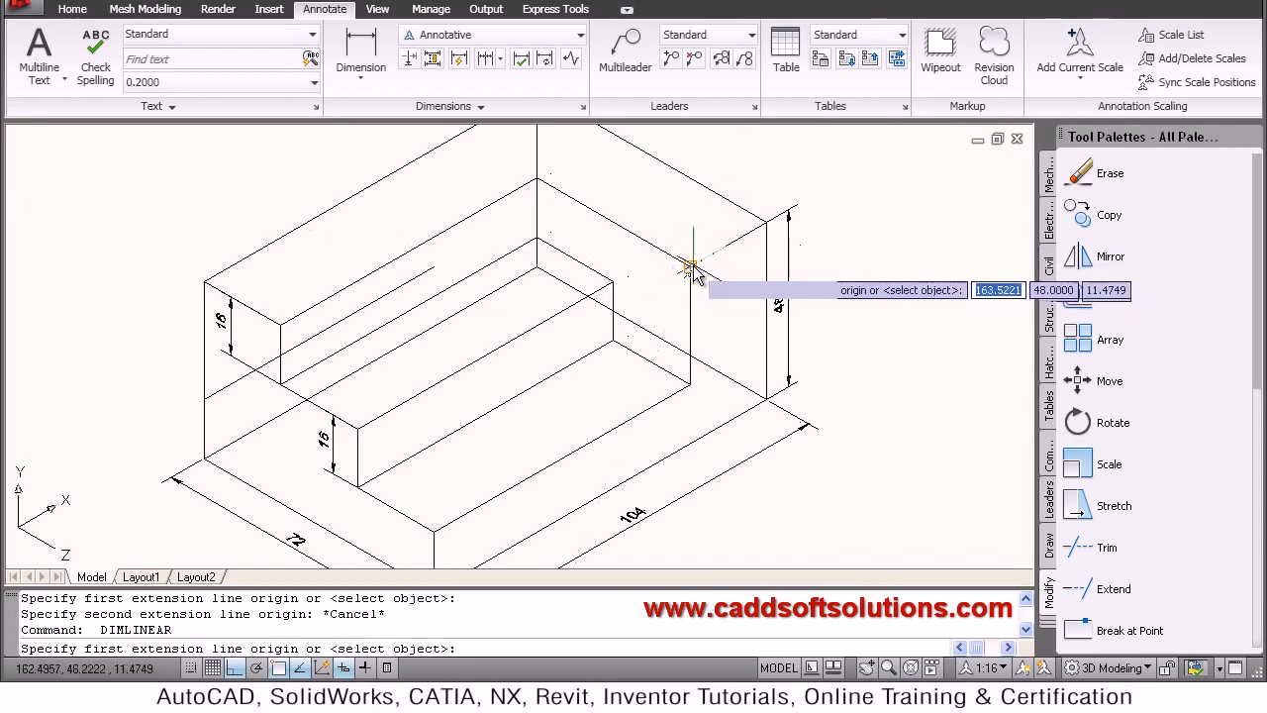
pyautogui.click(767, 223)
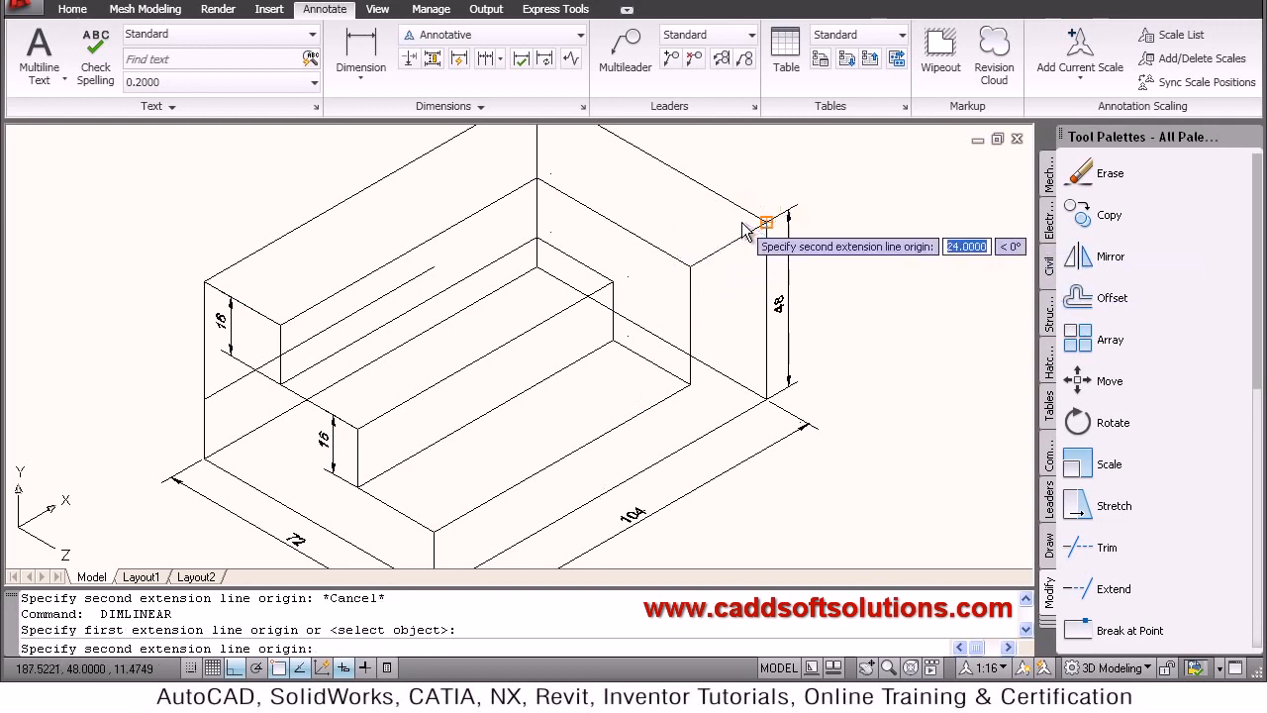
pyautogui.click(747, 229)
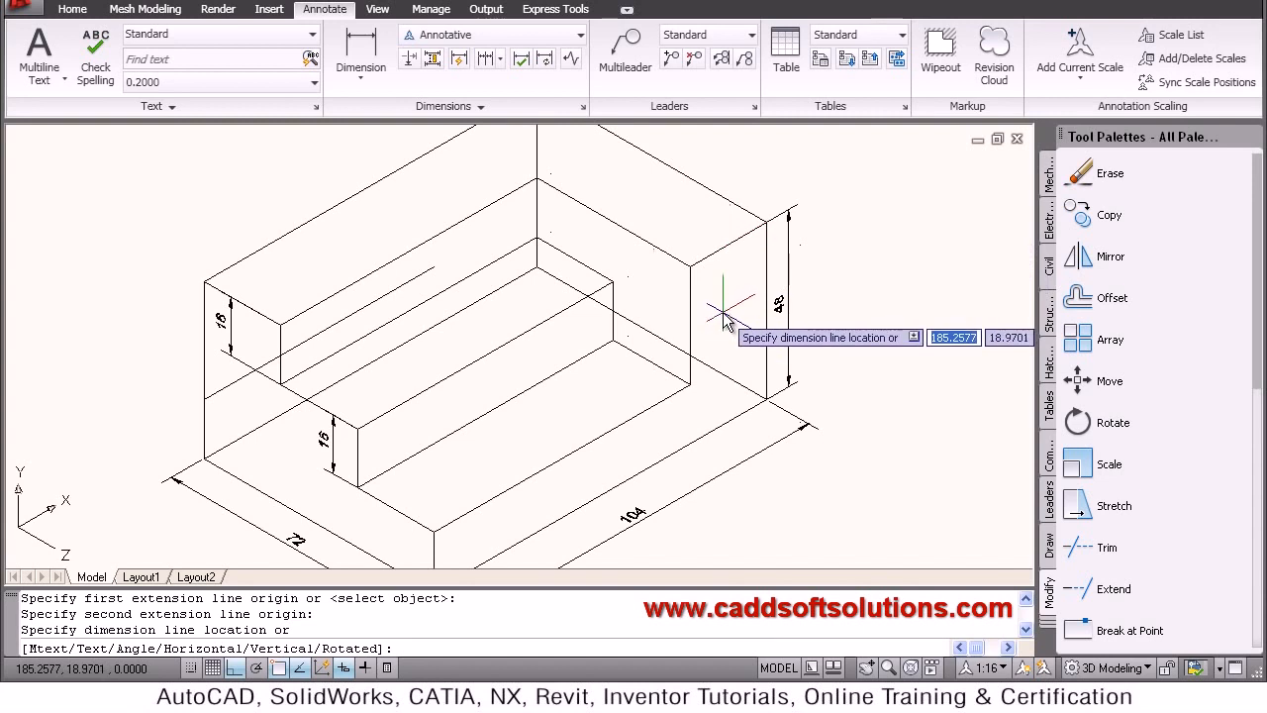
pyautogui.click(725, 295)
# Move the end wall's thickness dimension onto the outer face, aligning its extension line origin with the wall's front top corner
pyautogui.write('m')
pyautogui.press('Return')
pyautogui.click(653, 285)
pyautogui.press('Return')
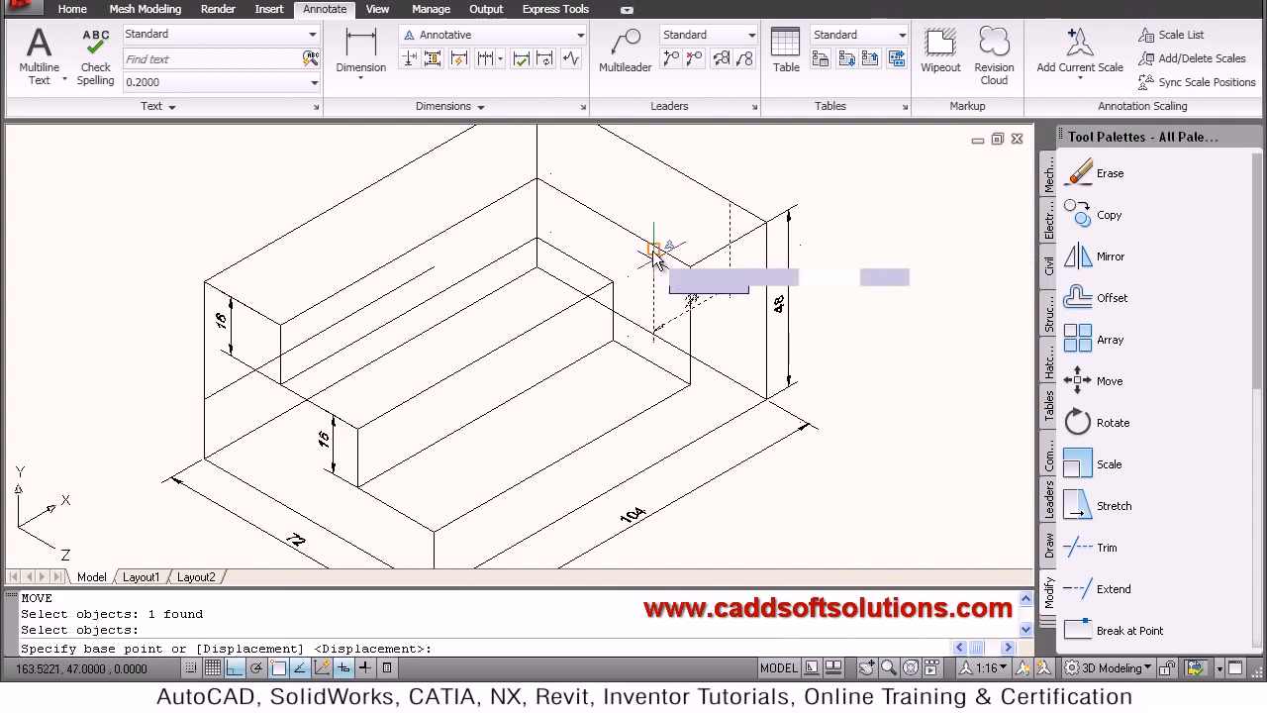
pyautogui.click(655, 250)
pyautogui.click(690, 273)
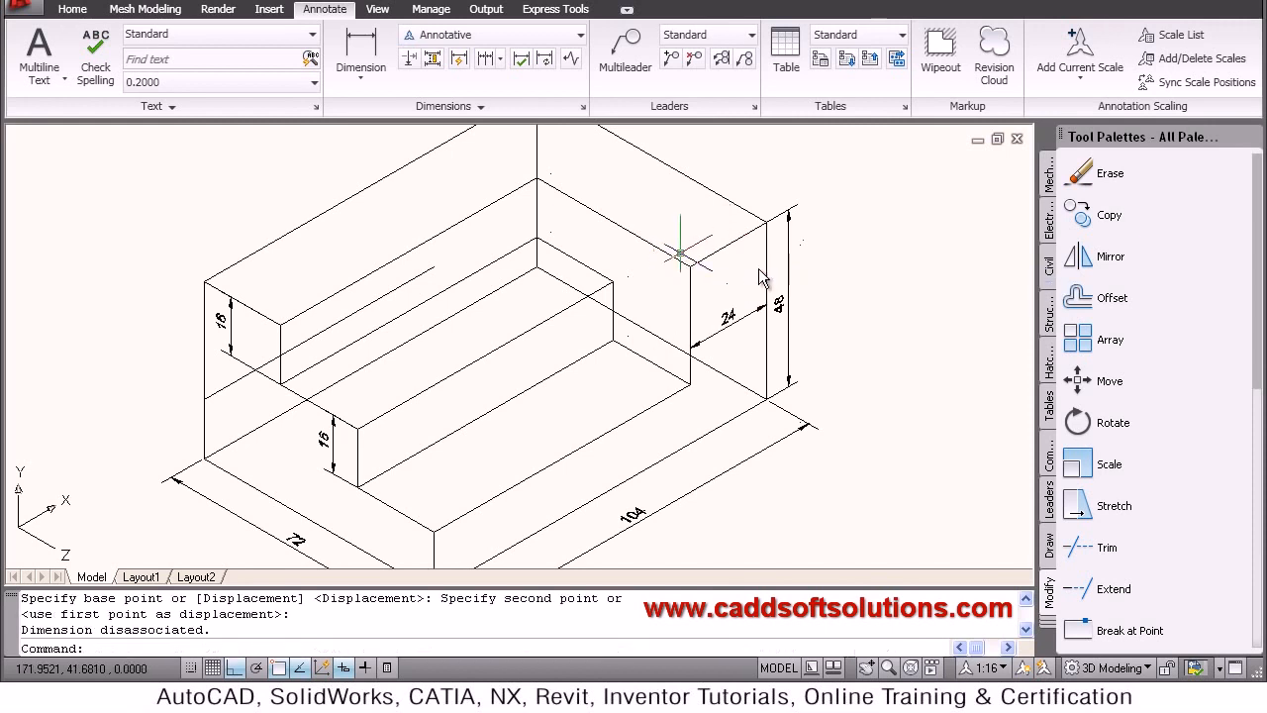
# Change the visual style to Conceptual to show the dimensioned block shaded
pyautogui.scroll(-3, 812, 267)
pyautogui.moveTo(800, 323); pyautogui.dragTo(739, 323, button='middle')
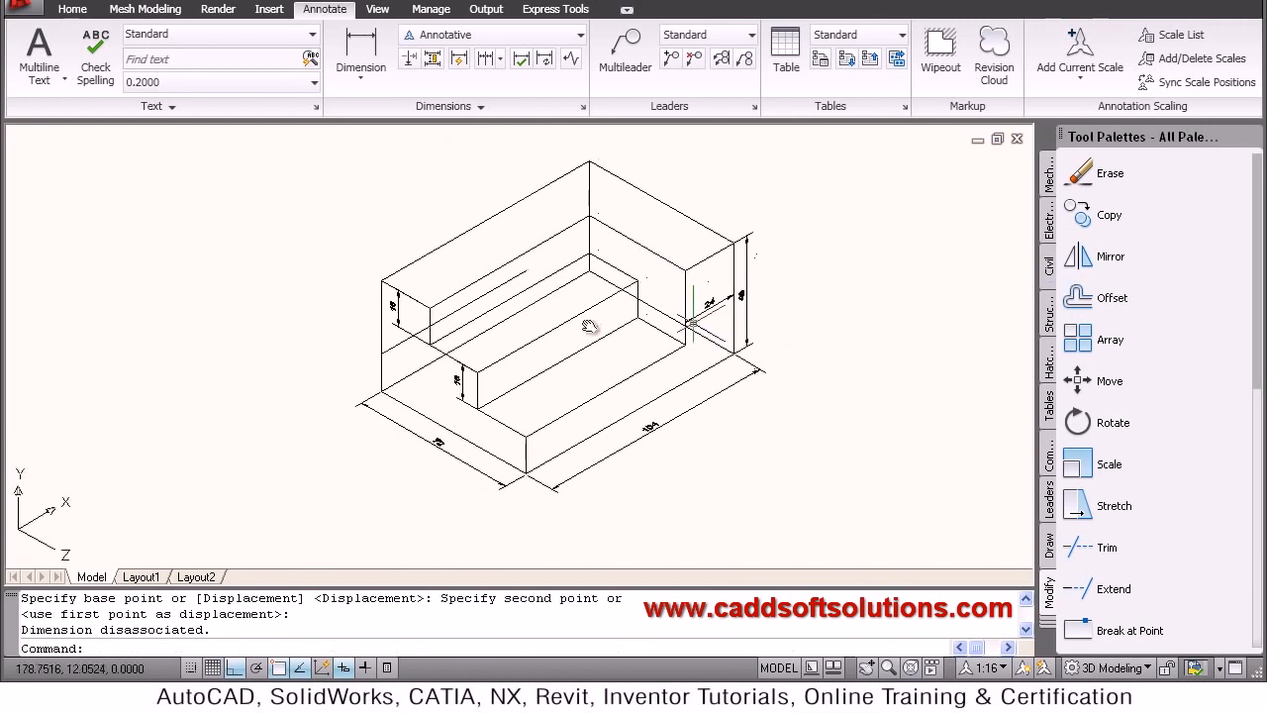
pyautogui.scroll(2, 588, 323)
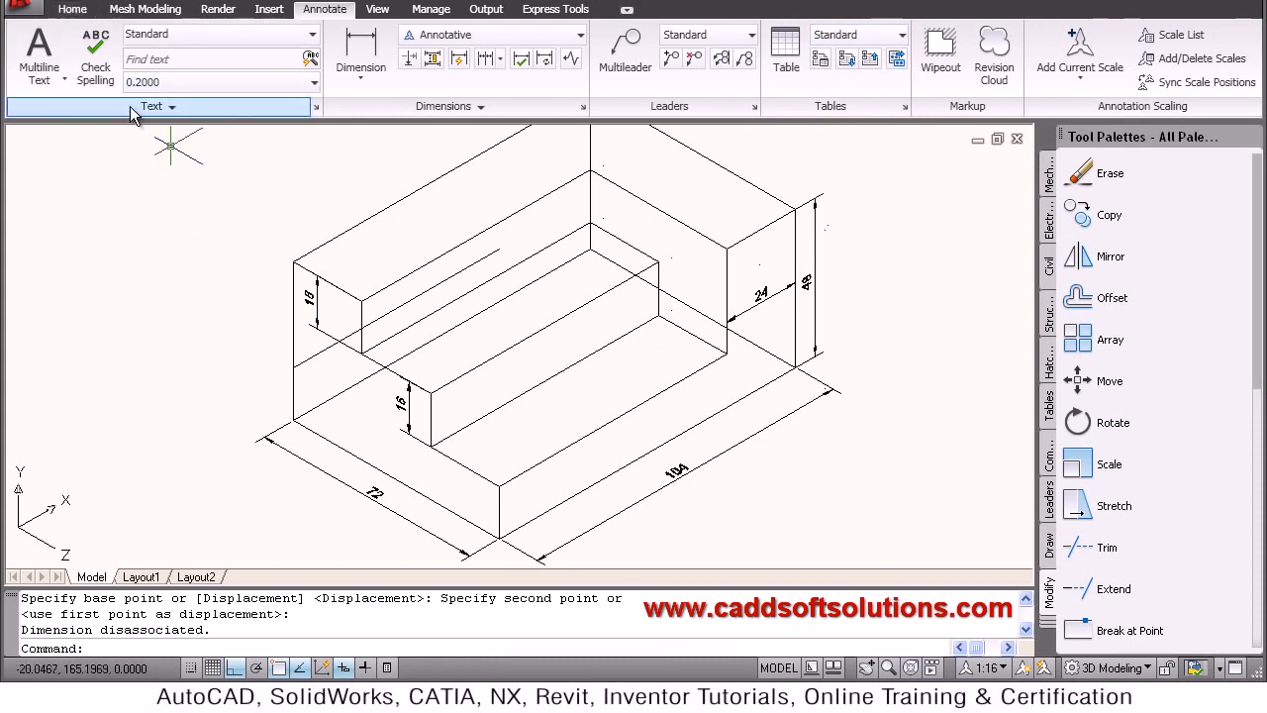
pyautogui.click(73, 10)
pyautogui.click(829, 69)
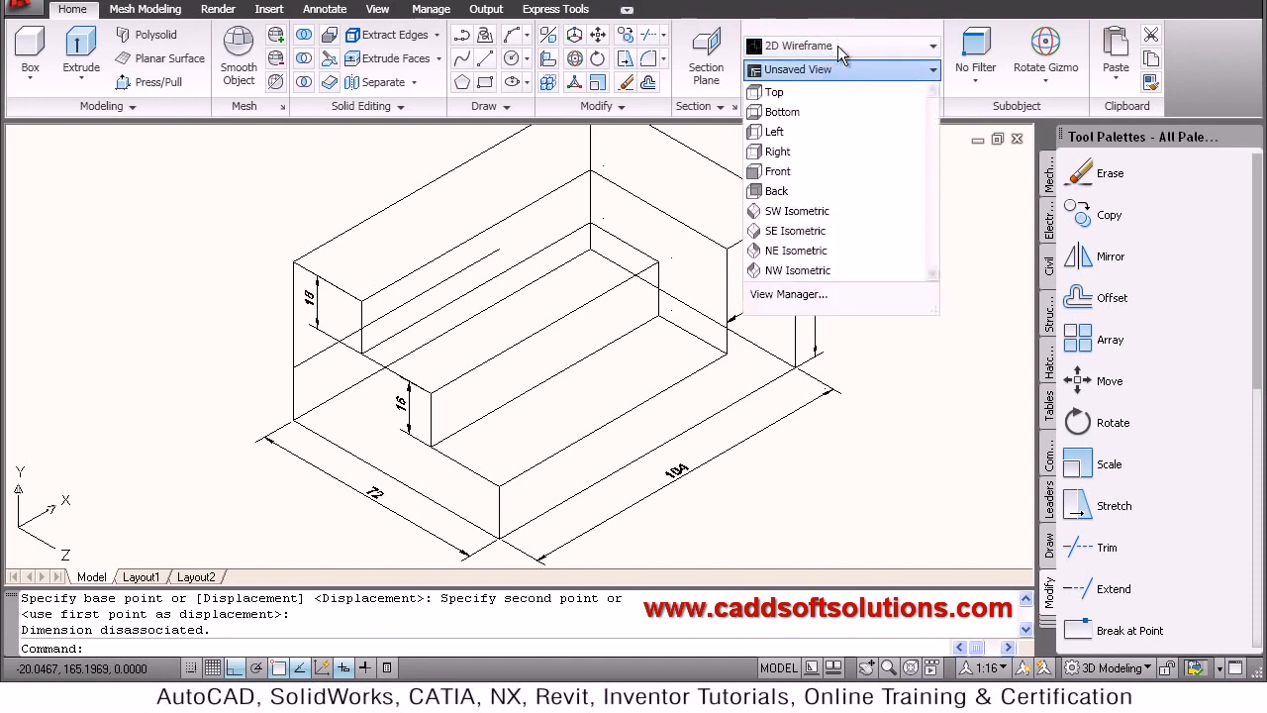
pyautogui.click(837, 44)
pyautogui.click(835, 43)
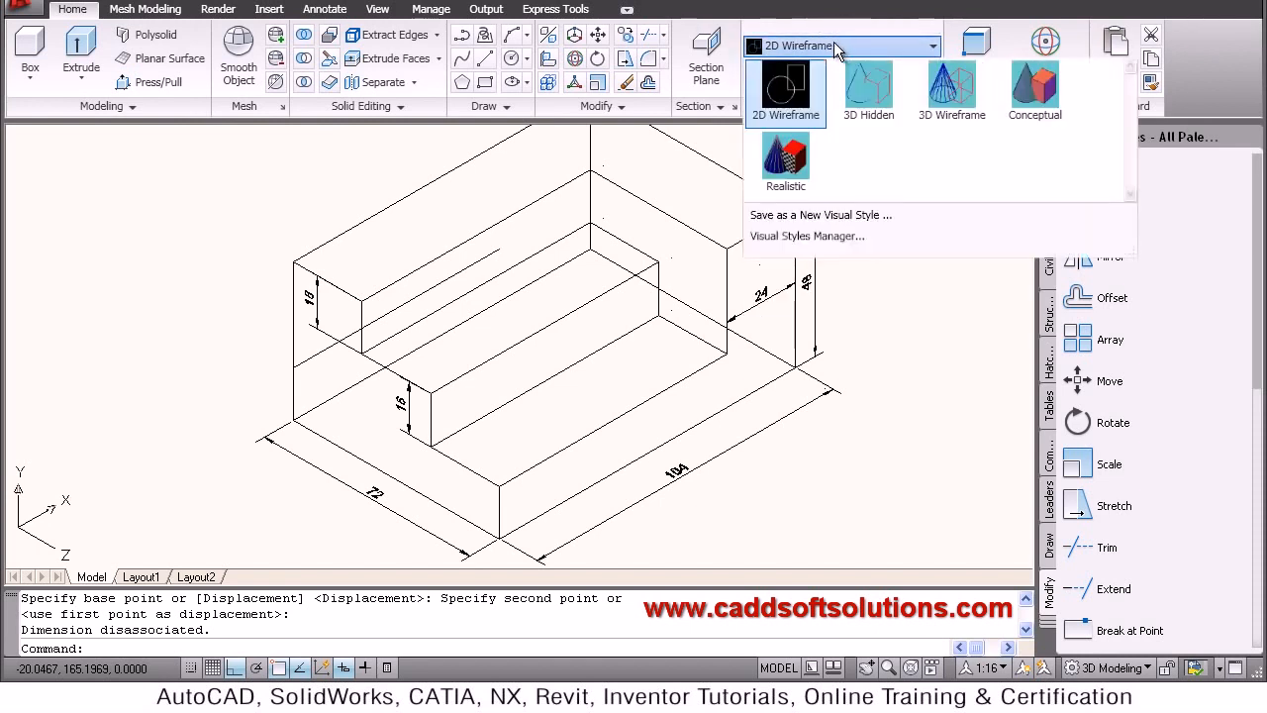
pyautogui.click(1034, 94)
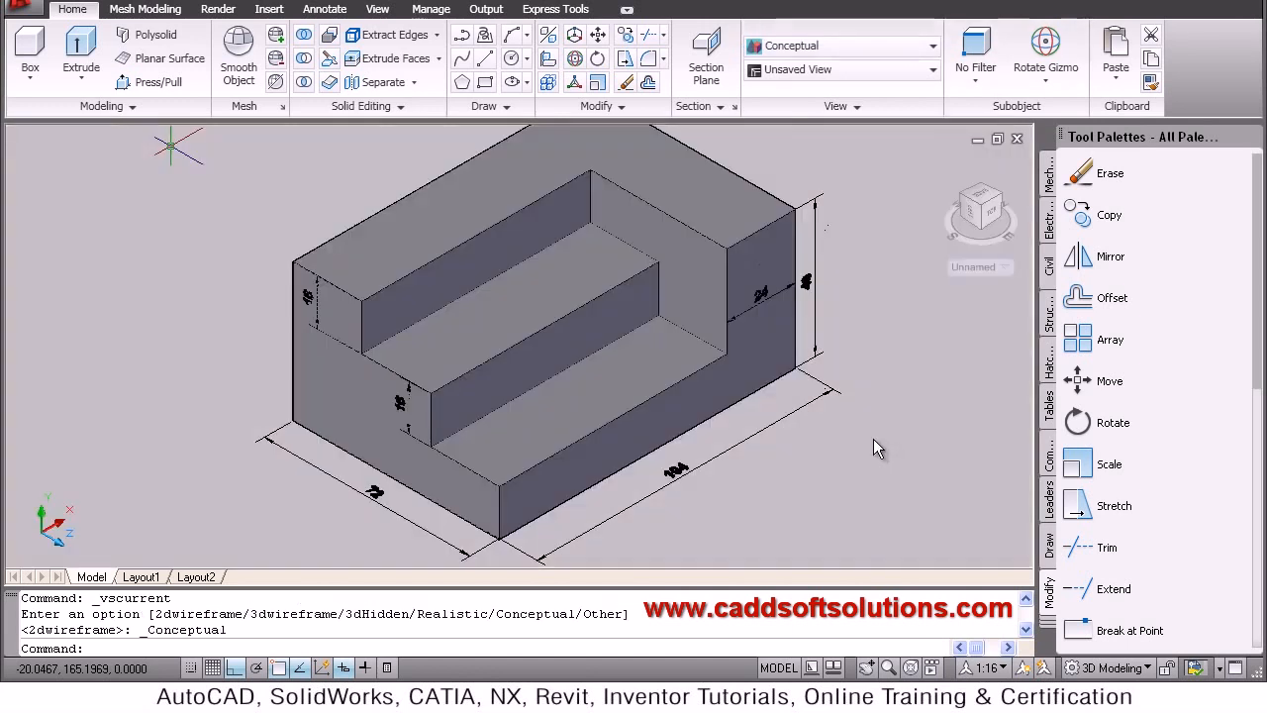
pyautogui.press('Escape')
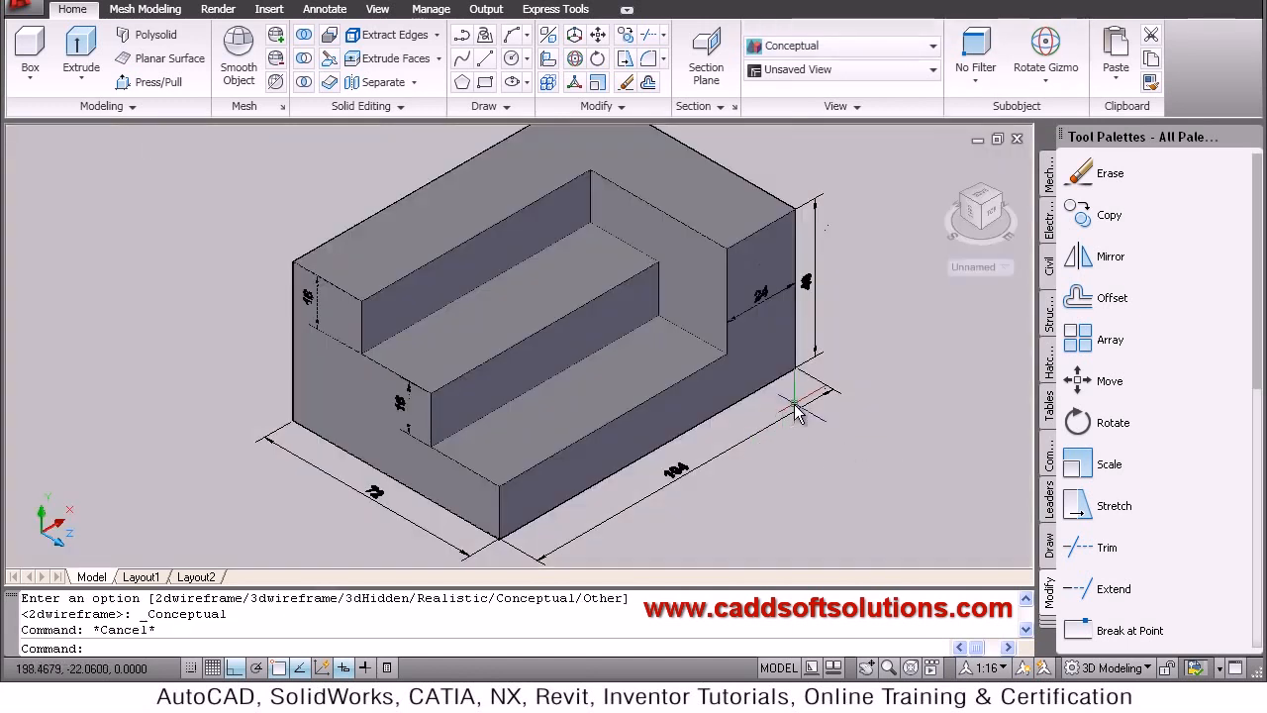